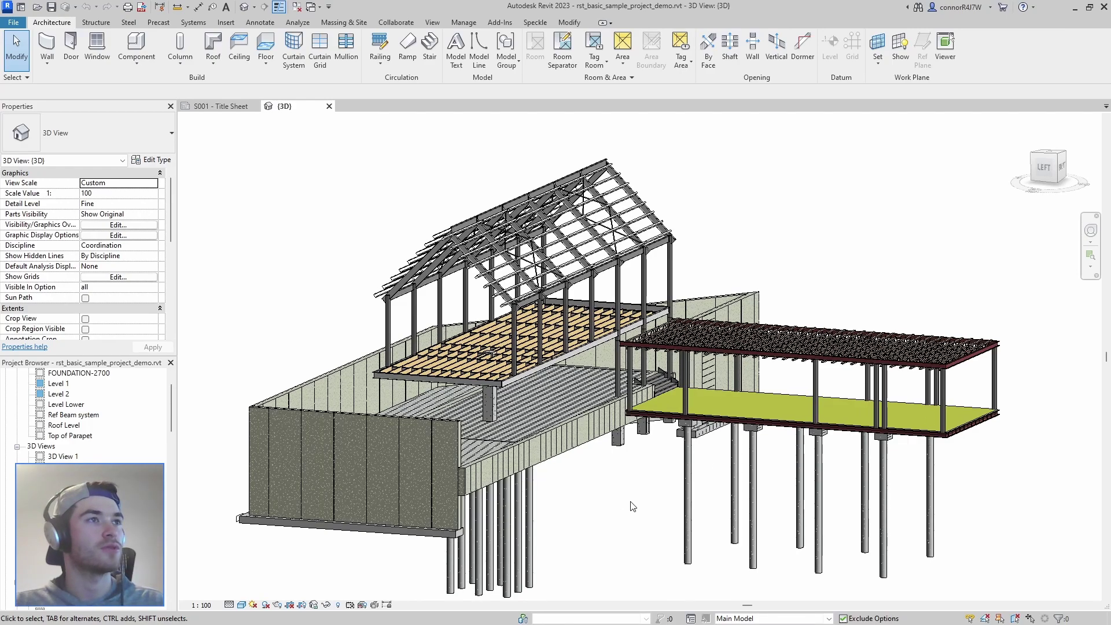
mouse_move(633, 507)
middle_mouse_down("shift")
mouse_move(652, 506)
mouse_move(650, 493)
middle_mouse_up("shift")
left_click_drag(338, 155, 1015, 409)
key("Escape")
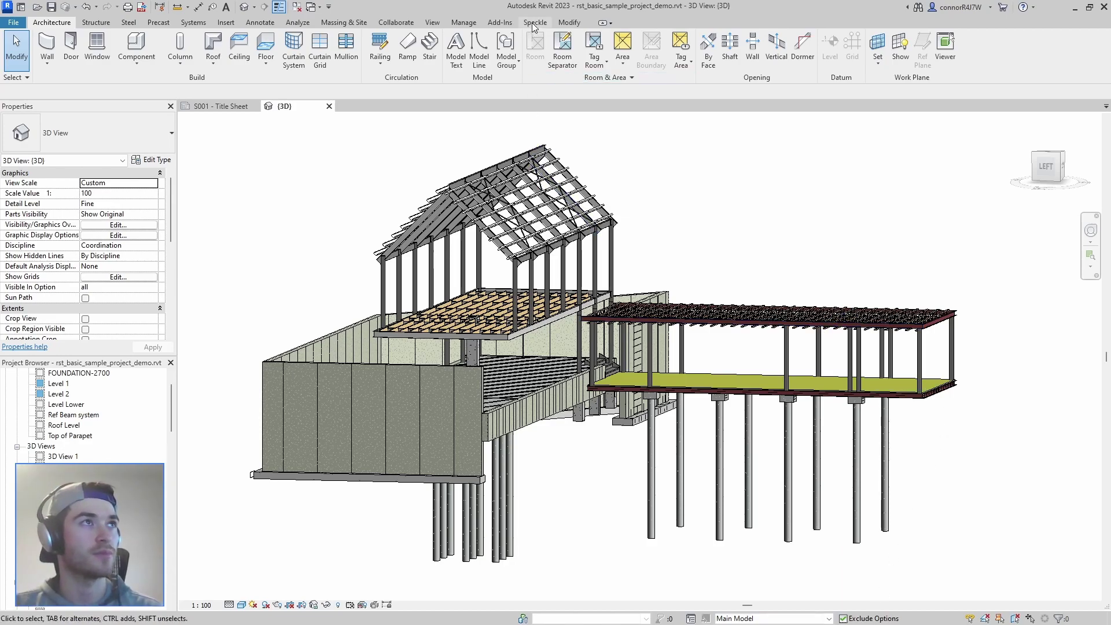
- Launch the Speckle Revit Connector and create a new stream named "Demo" with the description "this is a demo"
left_click(533, 23)
left_click(27, 42)
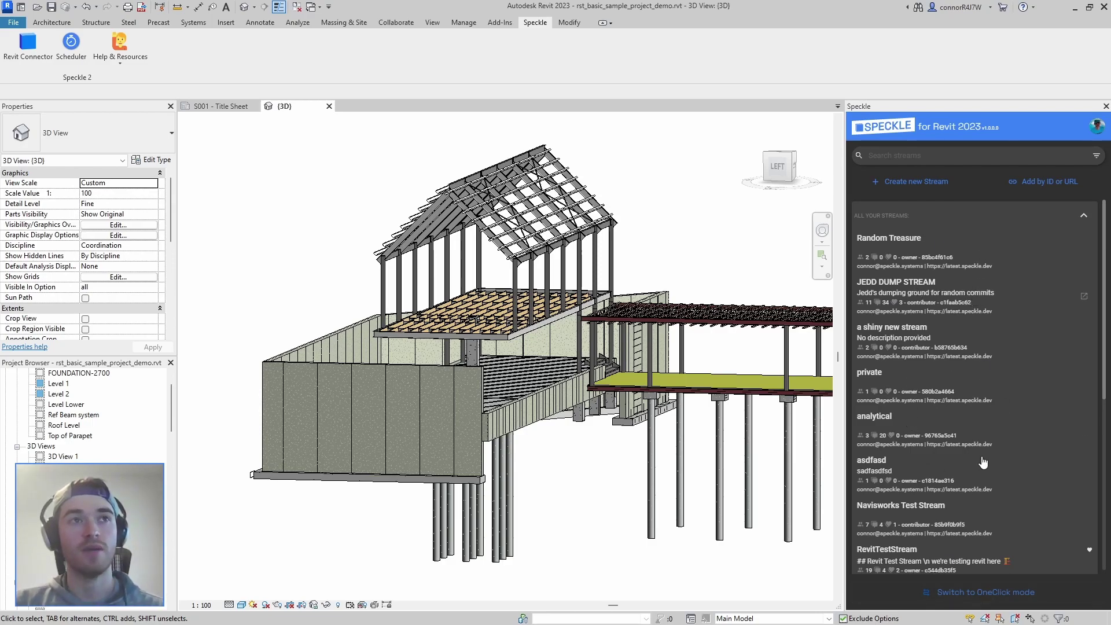
left_click(903, 185)
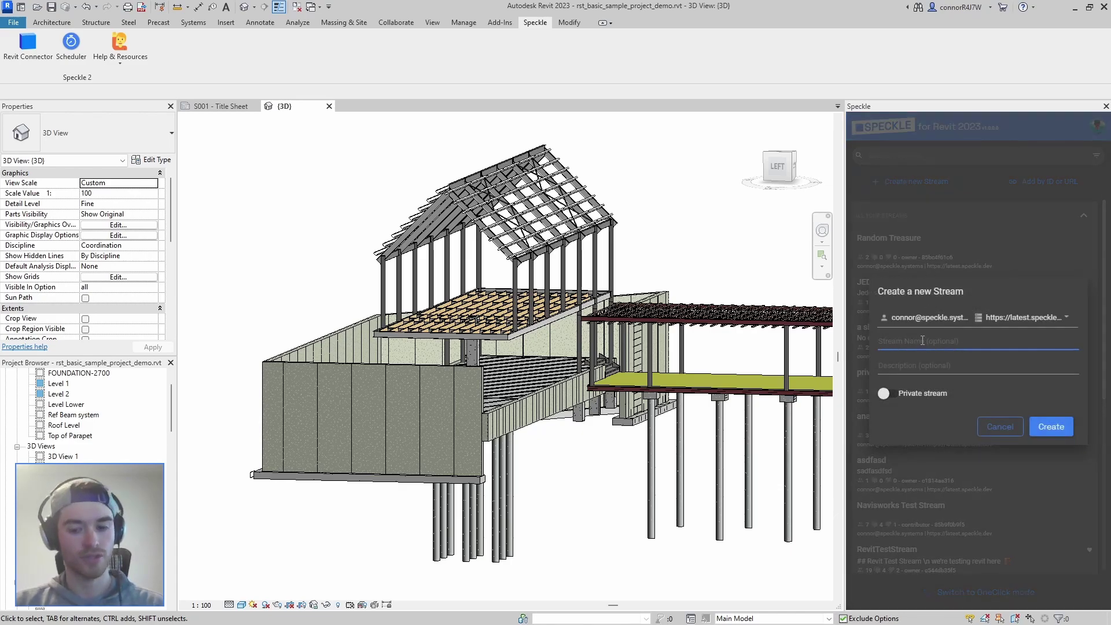
type("Demo")
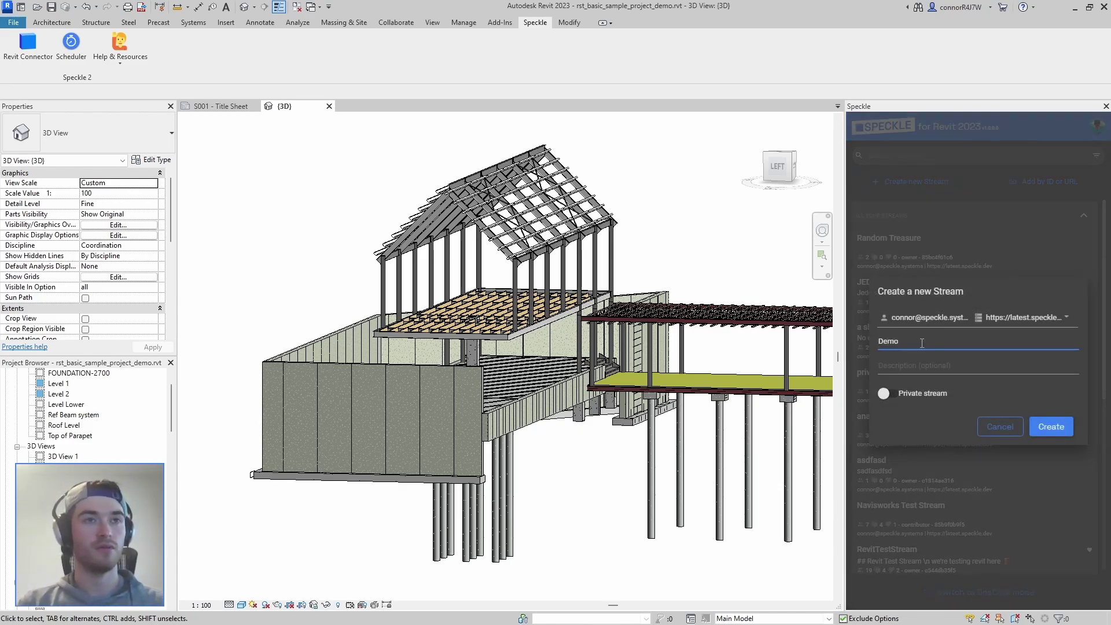
left_click(941, 367)
type("this i")
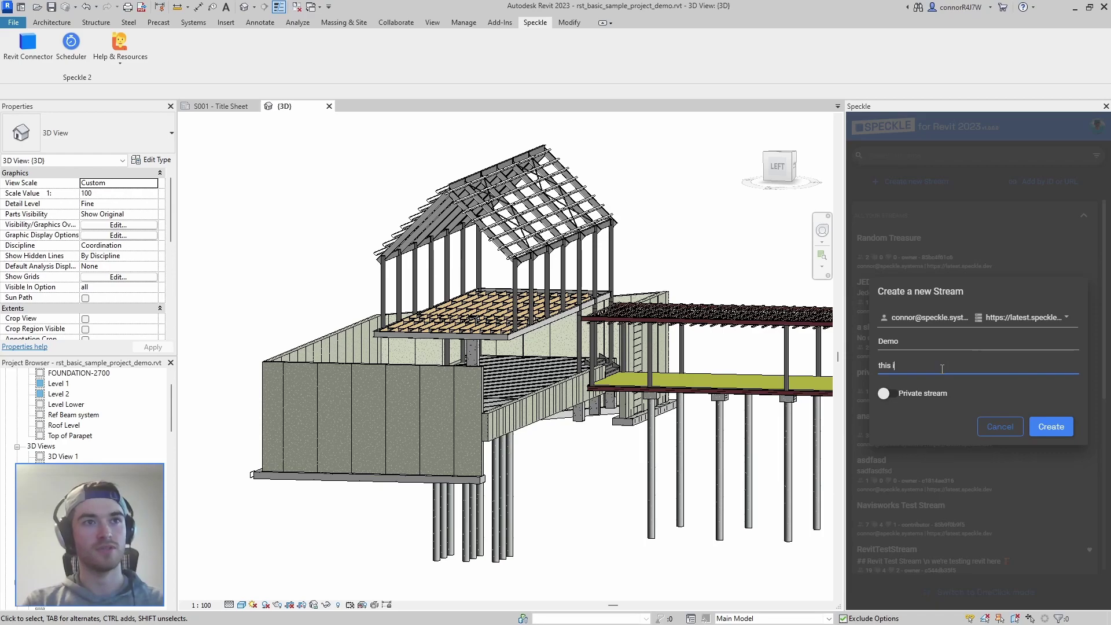
type("s a demo")
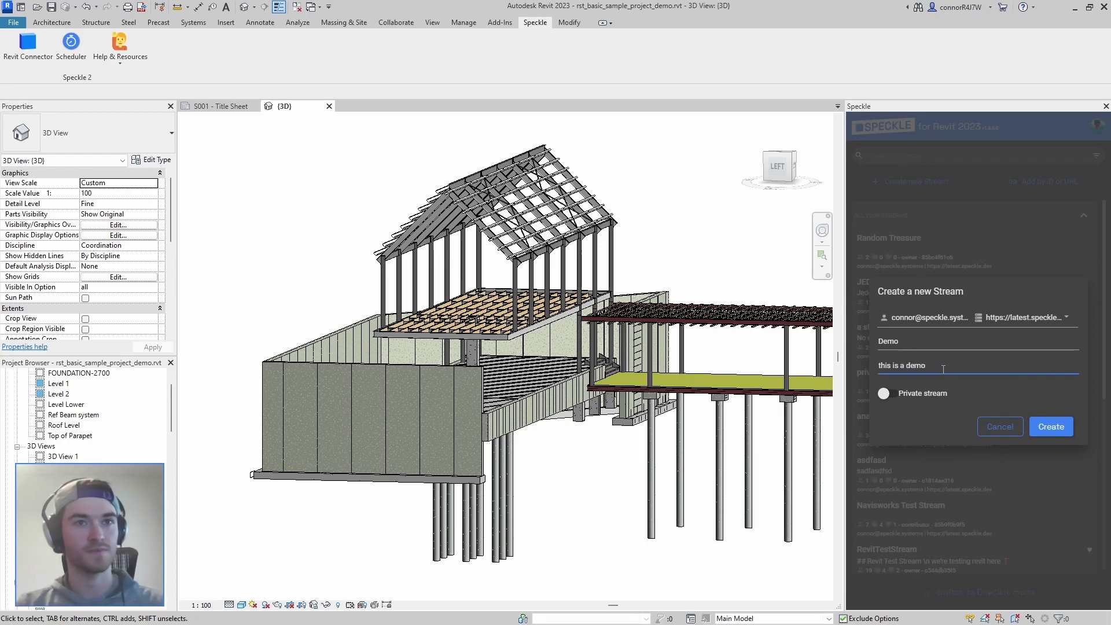
left_click(1051, 426)
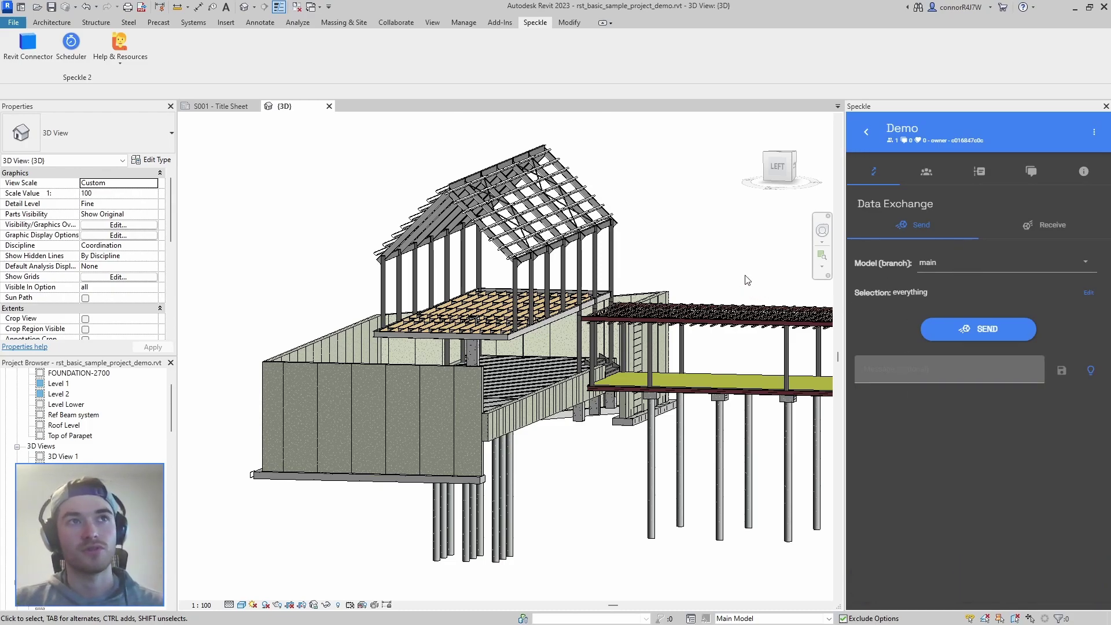
- Select all analytical members in the Analytical Model 3D view and send them to the Demo stream's main branch
middle_click_drag(638, 279, 324, 452)
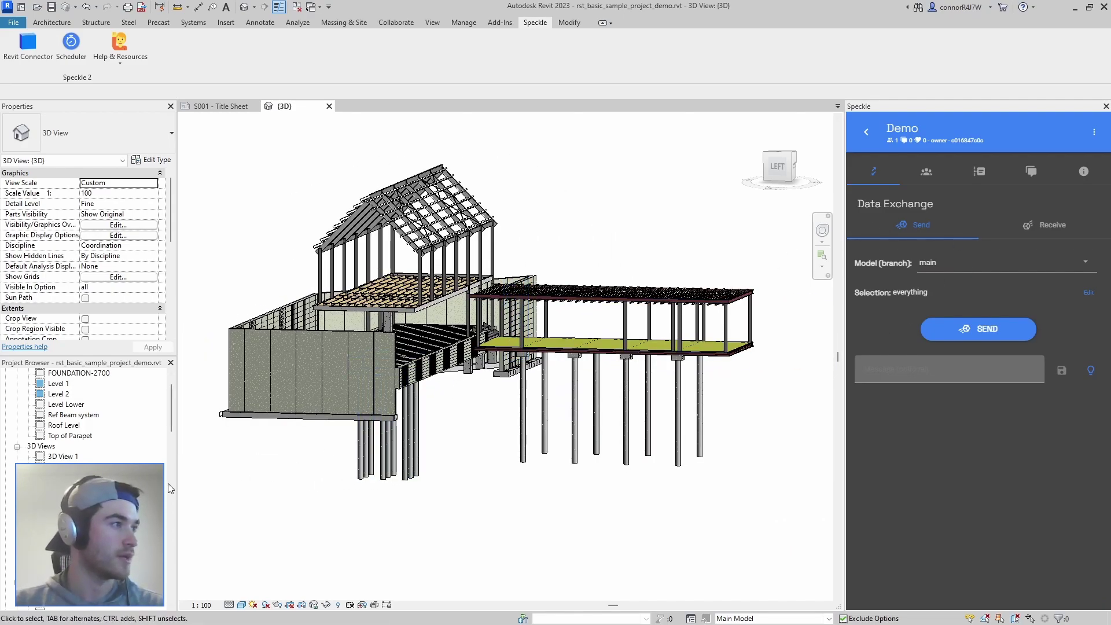
double_click(70, 467)
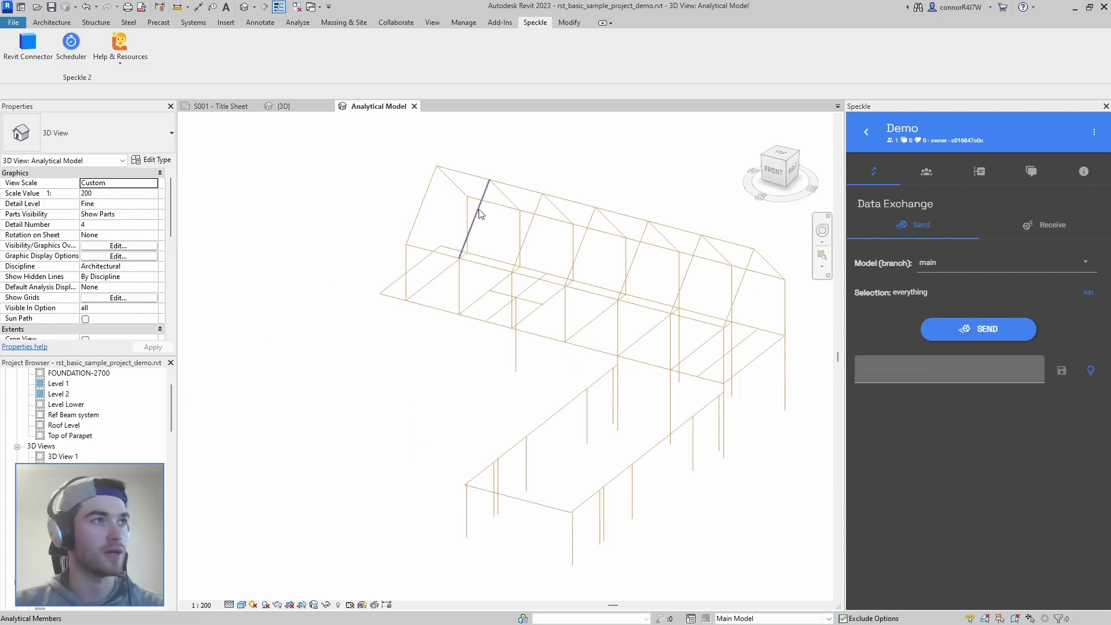
middle_click_drag(674, 367, 565, 459, "shift")
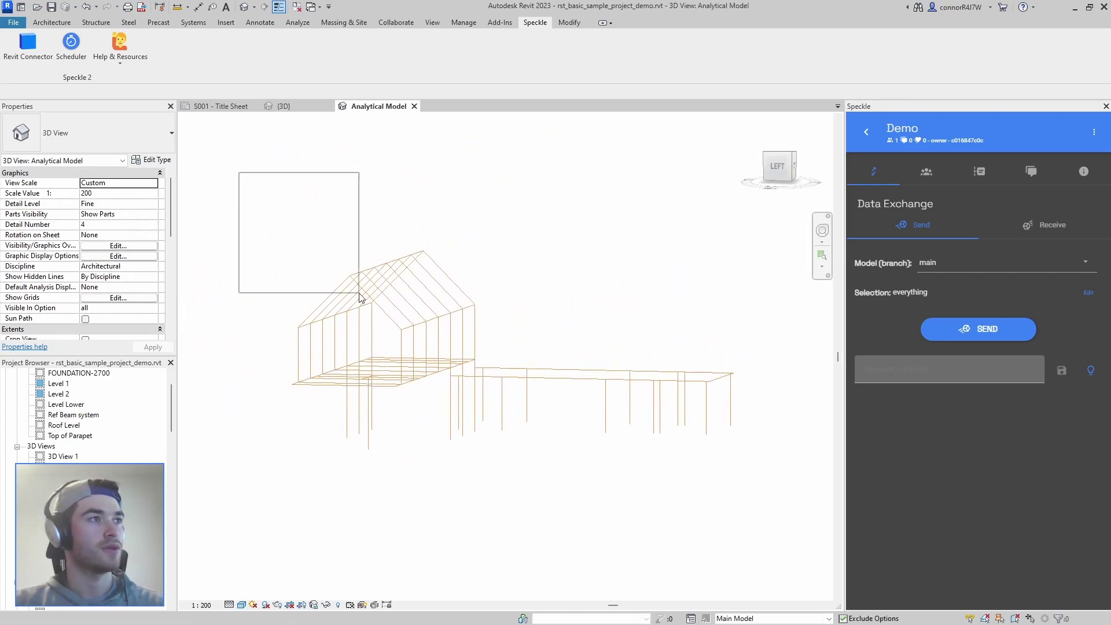
left_click_drag(424, 362, 758, 510)
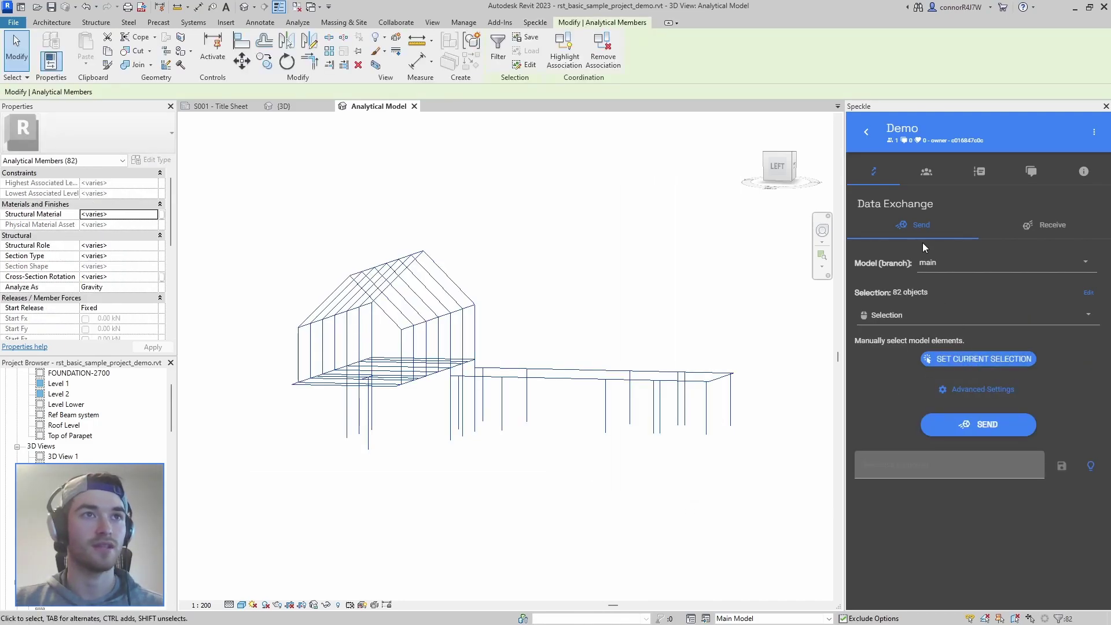
left_click(975, 425)
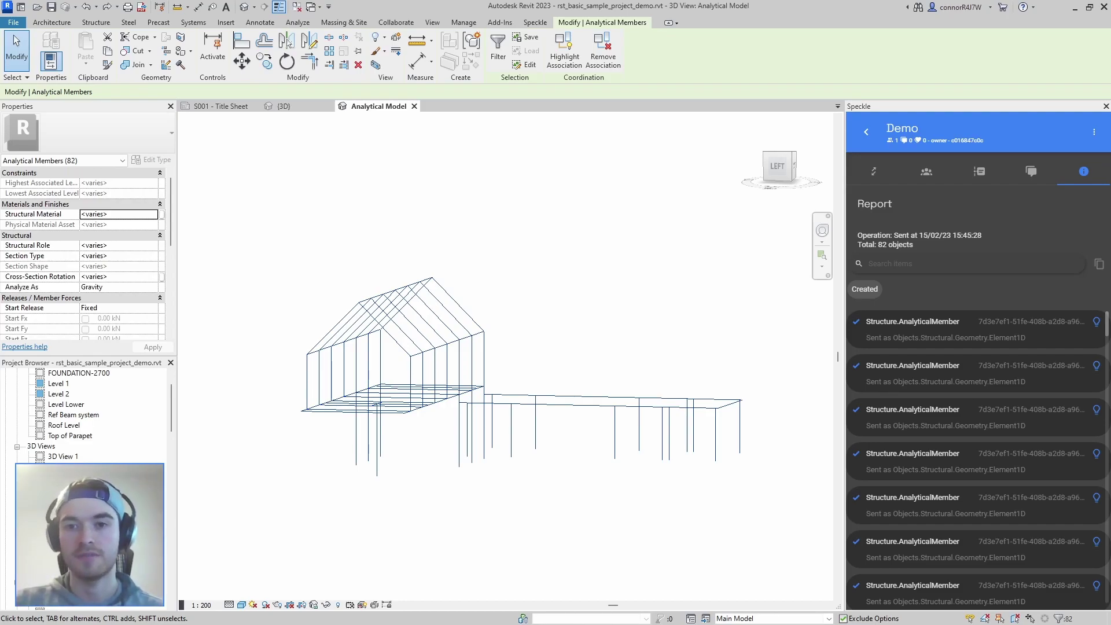
- Examine the sent commit in the Speckle web viewer, including the properties and parameters of one Element1D member
left_click_drag(1110, 405, 260, 1)
left_click_drag(769, 499, 768, 462)
scroll(484, 359, "up", 5)
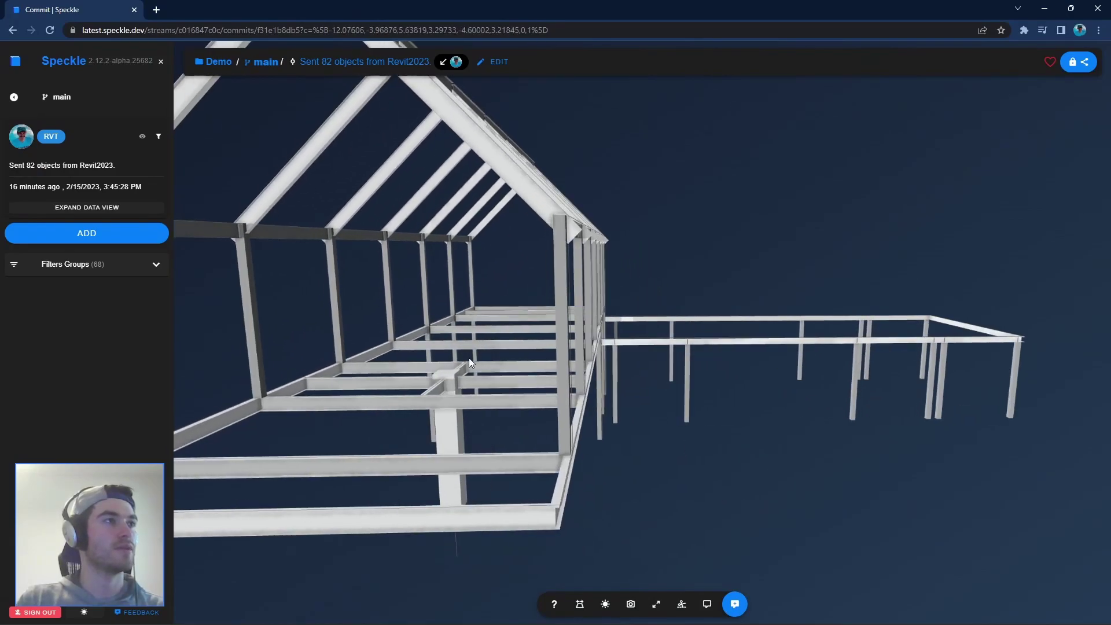
left_click(317, 336)
left_click(248, 111)
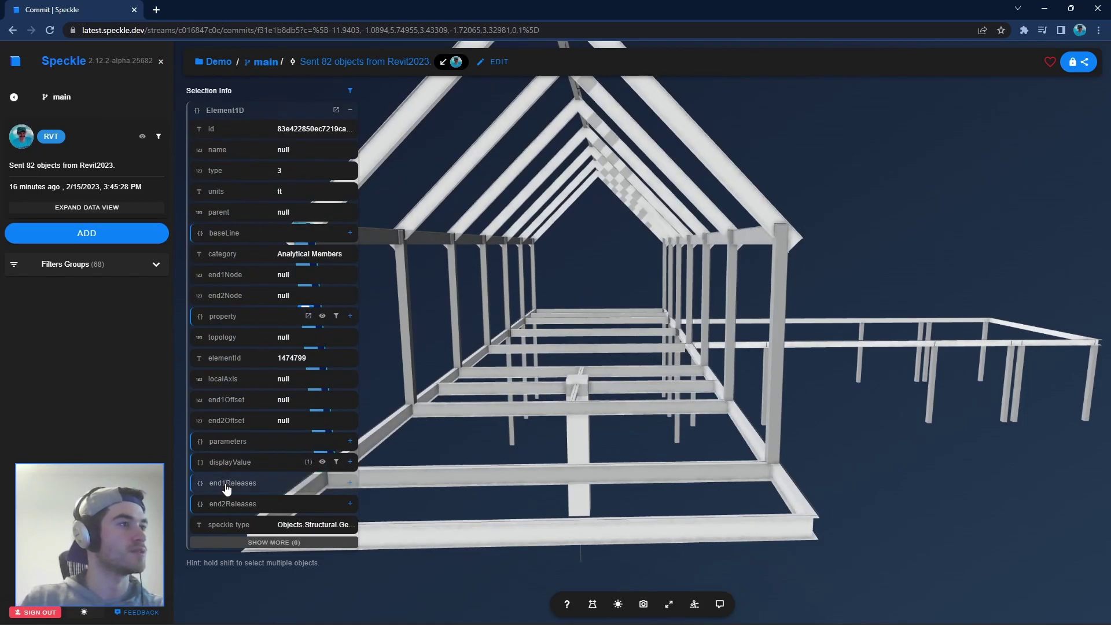
left_click(244, 441)
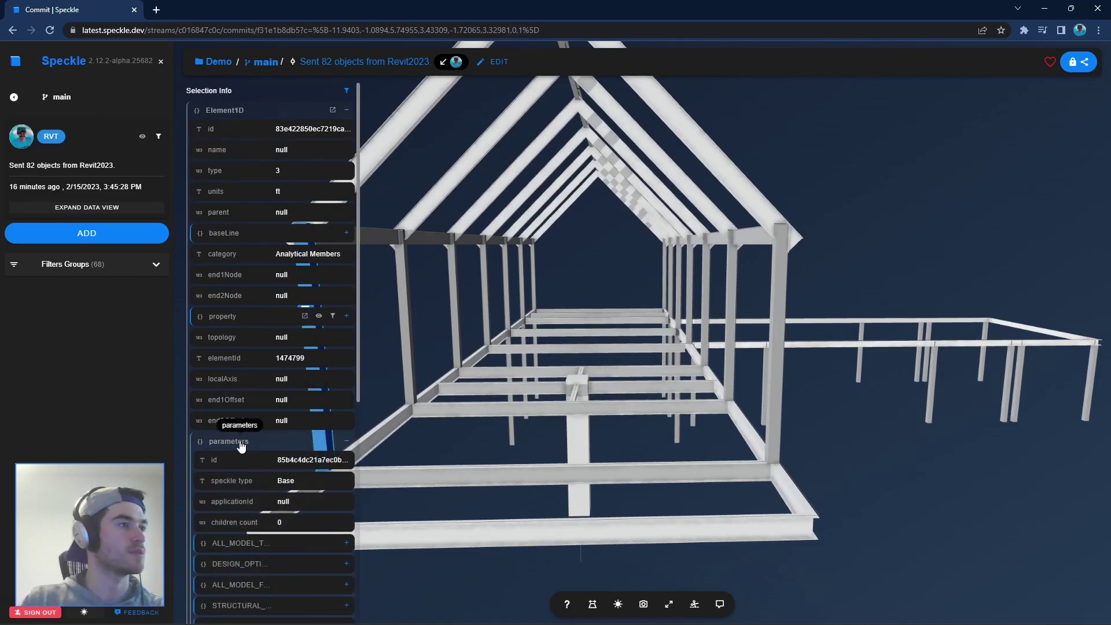
scroll(250, 515, "down", 3)
scroll(250, 515, "down", 3)
- Switch to ETABS, load the recent demo model and run the mySpeckleConnectorCSI plugin, accepting its use
double_click(912, 464)
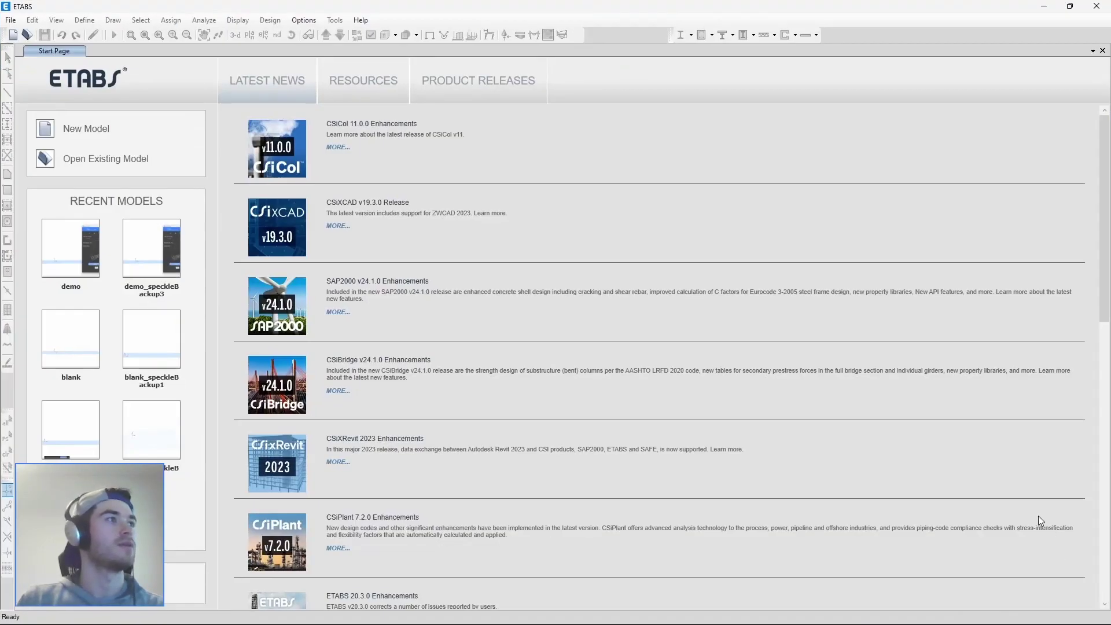
double_click(68, 355)
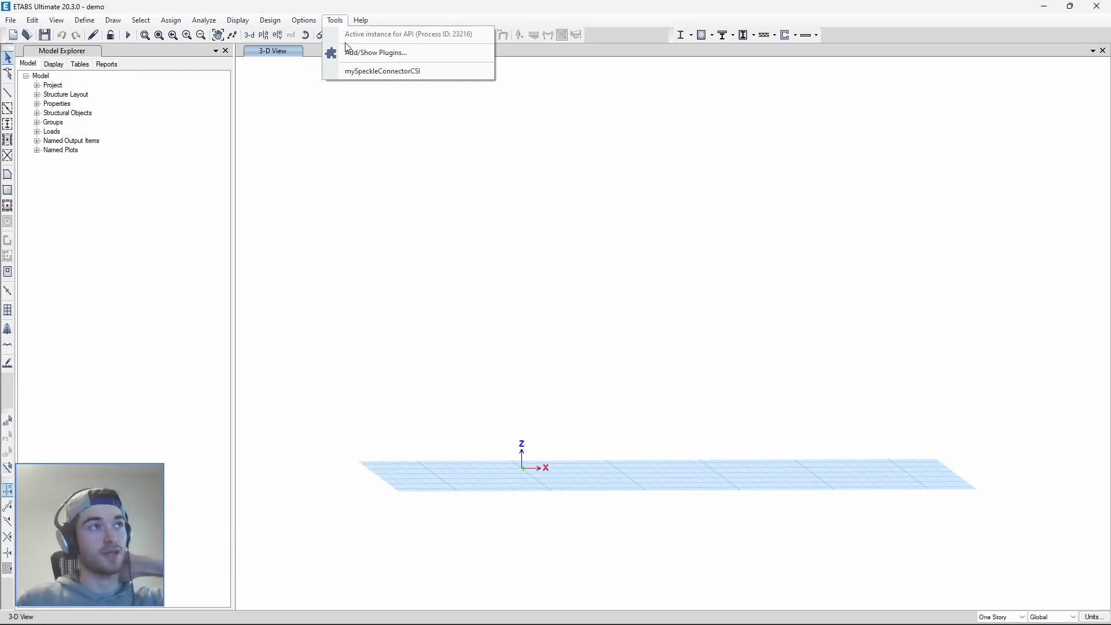
left_click(406, 72)
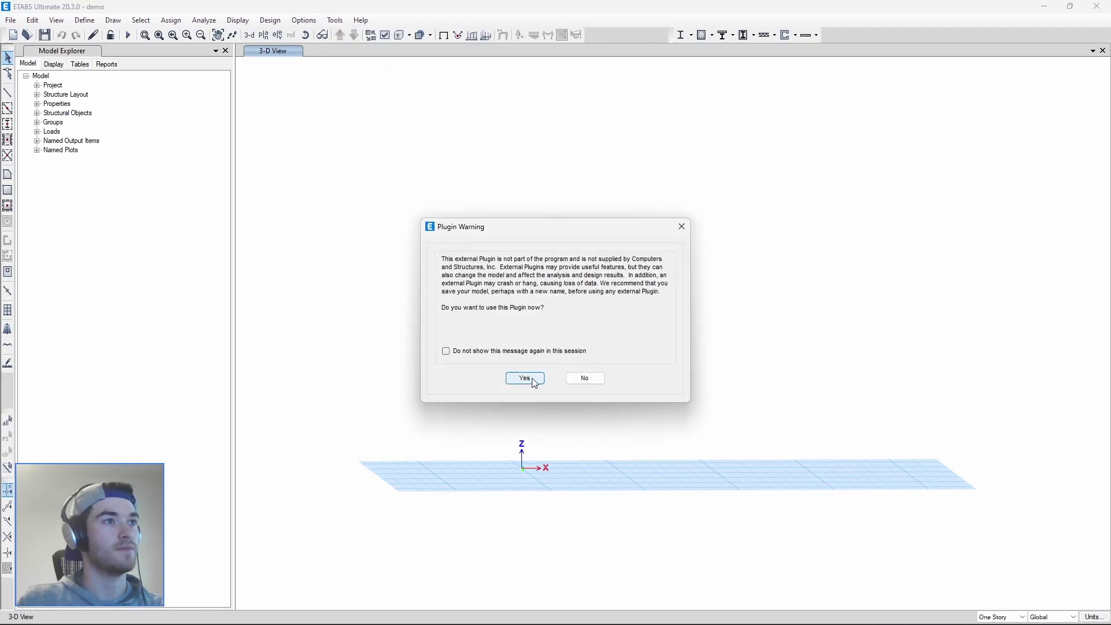
left_click(526, 379)
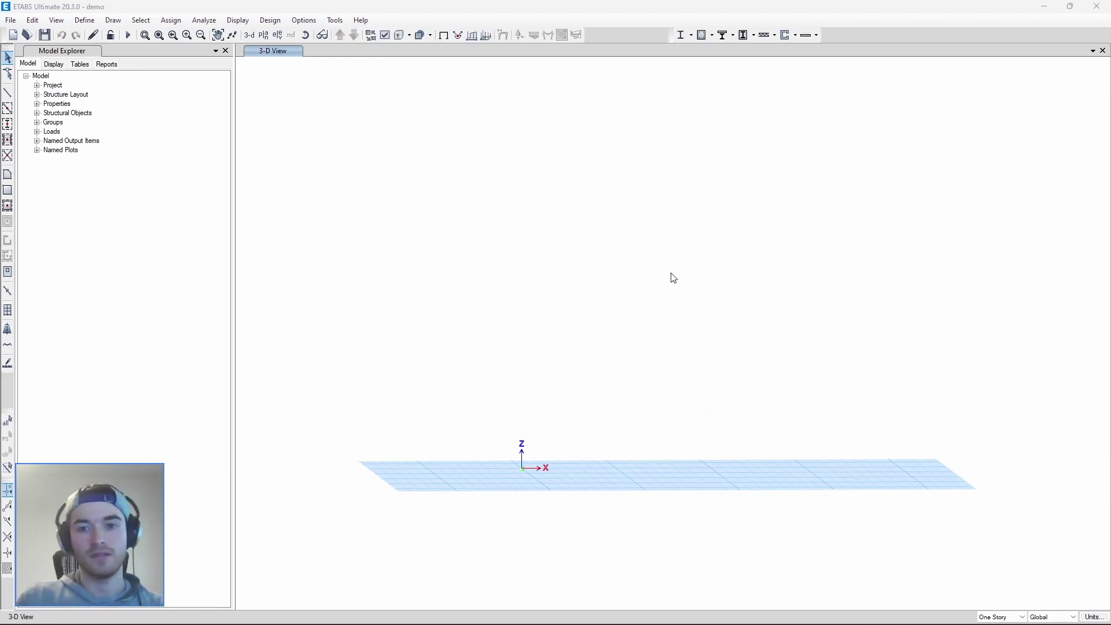
- Receive the Demo stream's main branch into the ETABS model through the Speckle connector
left_click_drag(175, 92, 898, 114)
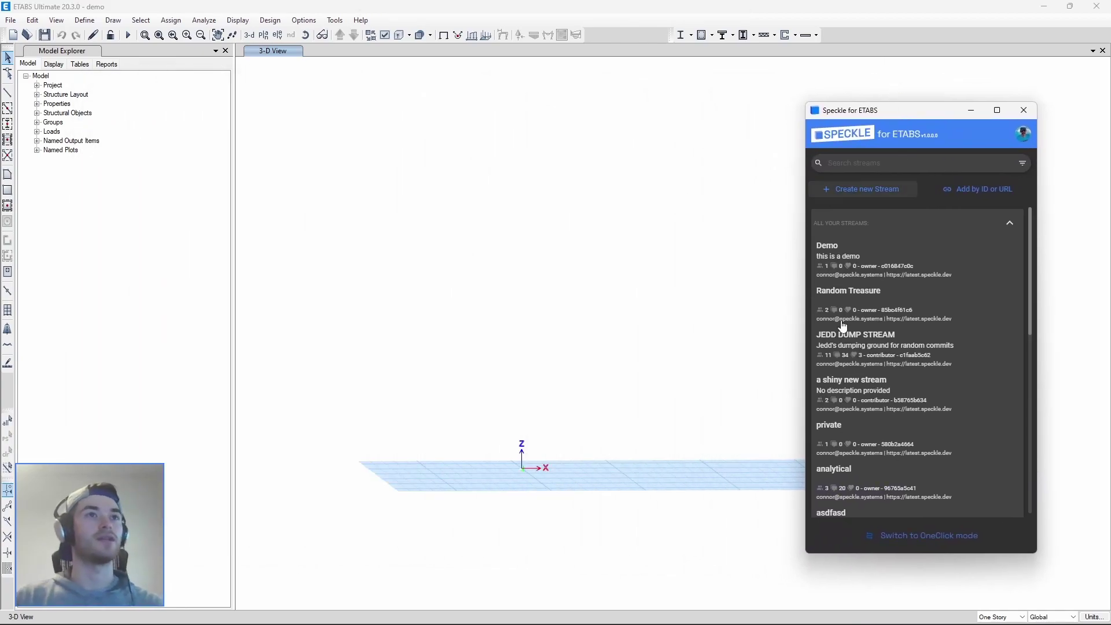
left_click(855, 263)
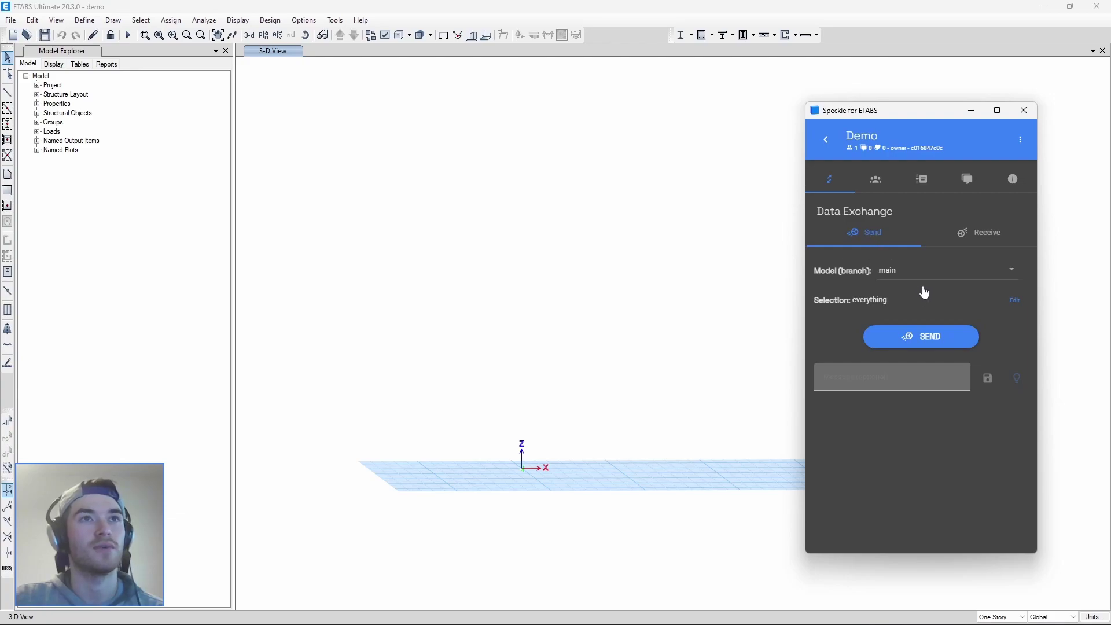
left_click(978, 233)
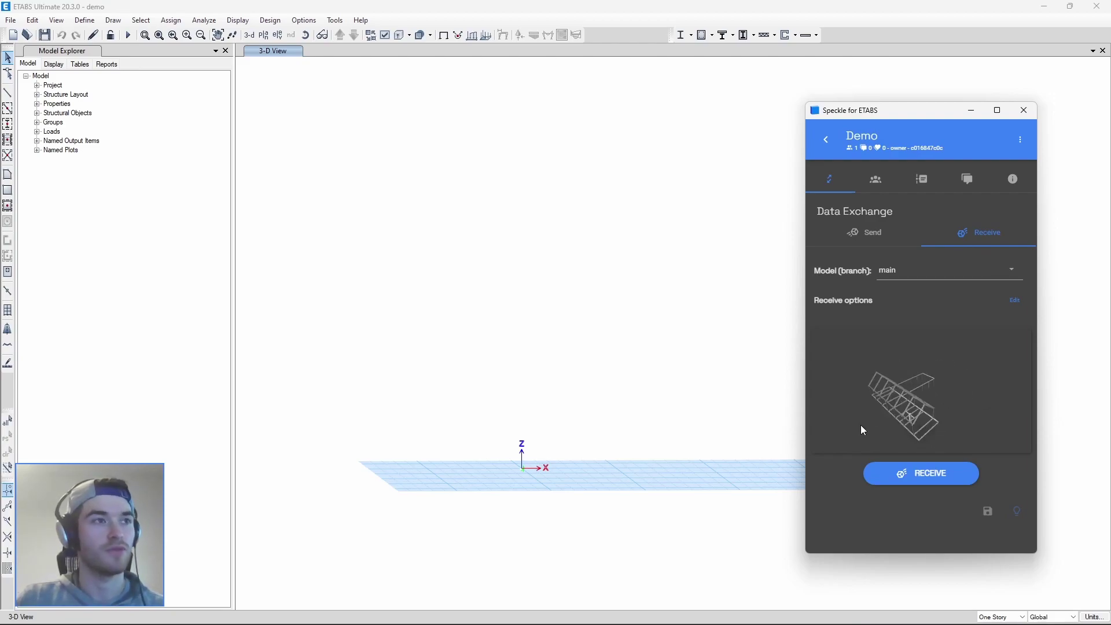
left_click(930, 481)
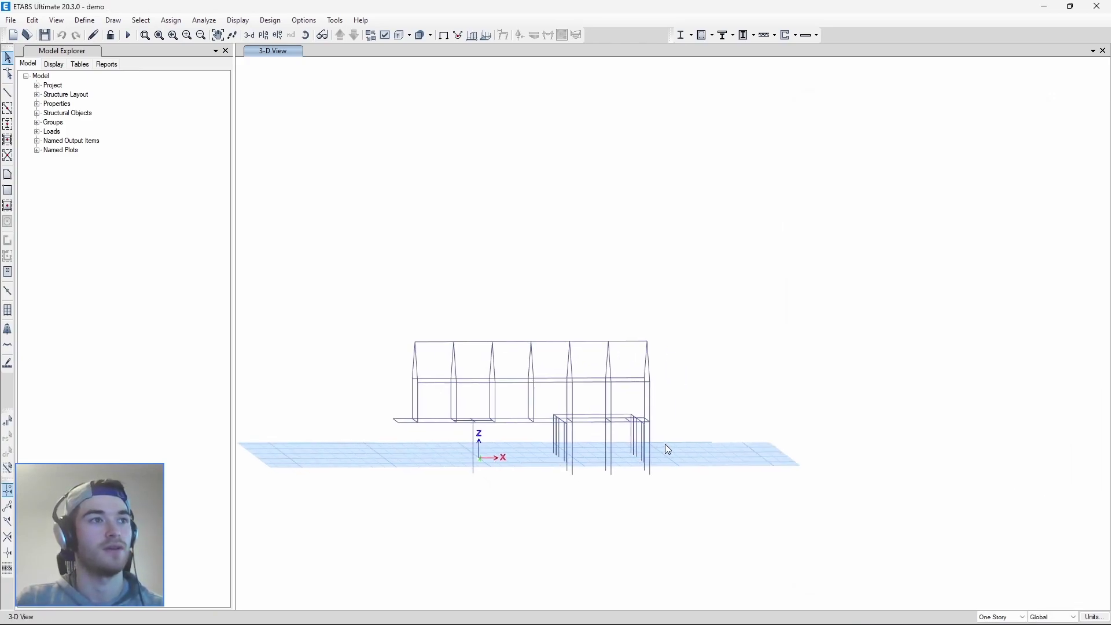
- Examine the received structure in 3D, particularly how the floor beam ends meet the slab's edge
middle_click_drag(667, 449, 617, 422, "shift")
middle_click_drag(587, 361, 557, 374, "shift")
scroll(557, 374, "up", 5)
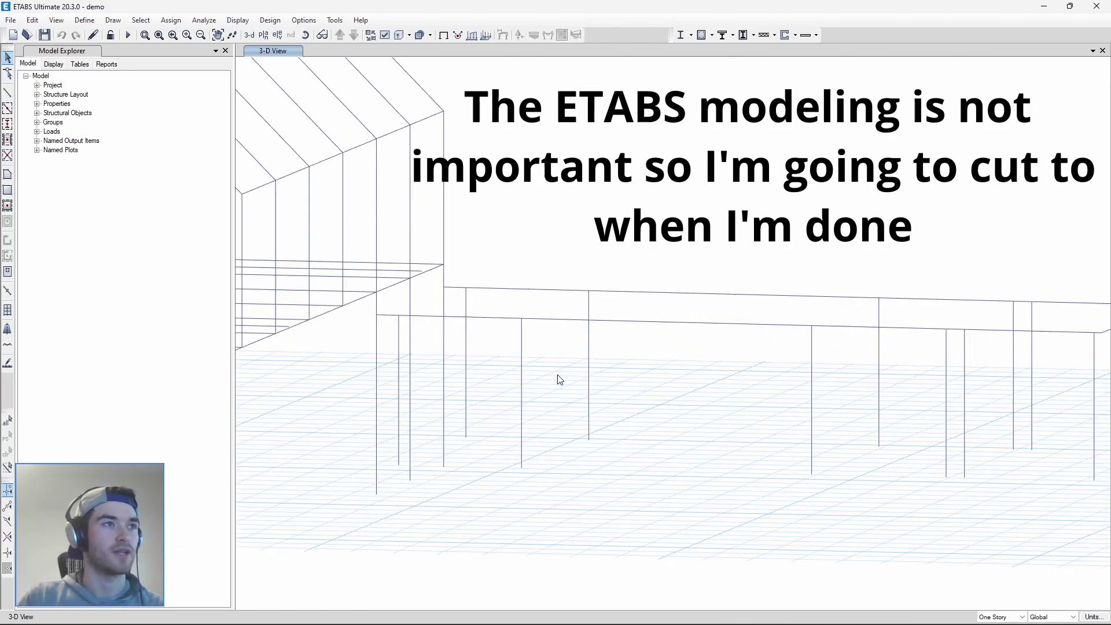
scroll(560, 380, "down", 5)
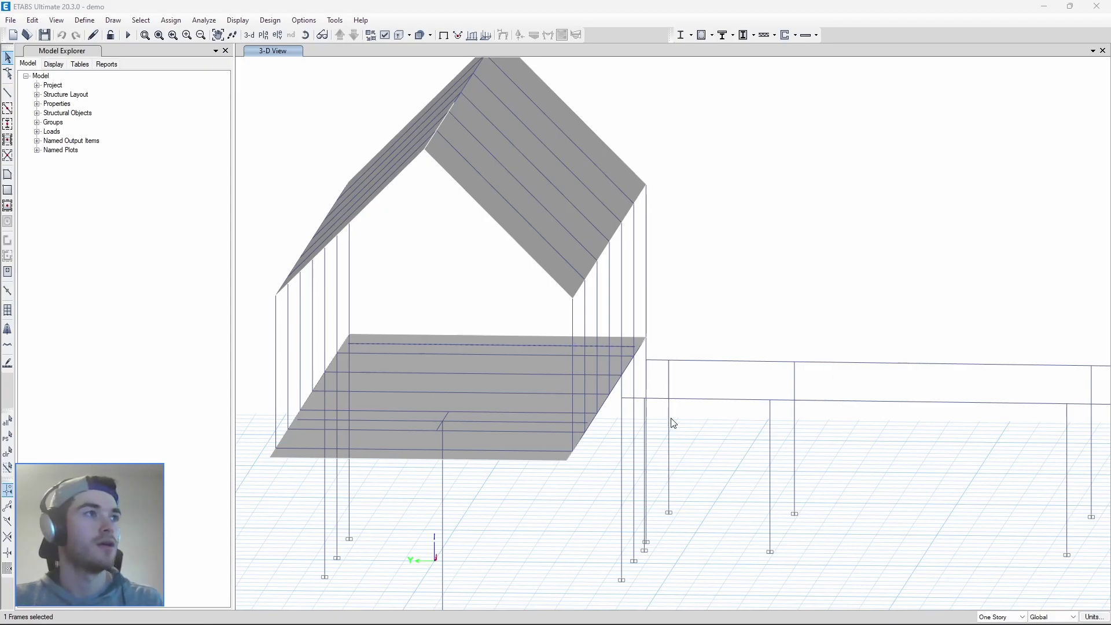
middle_click_drag(567, 346, 714, 332)
middle_click_drag(808, 298, 573, 351, "shift")
scroll(674, 384, "down", 2)
scroll(574, 351, "up", 3)
scroll(576, 356, "up", 3)
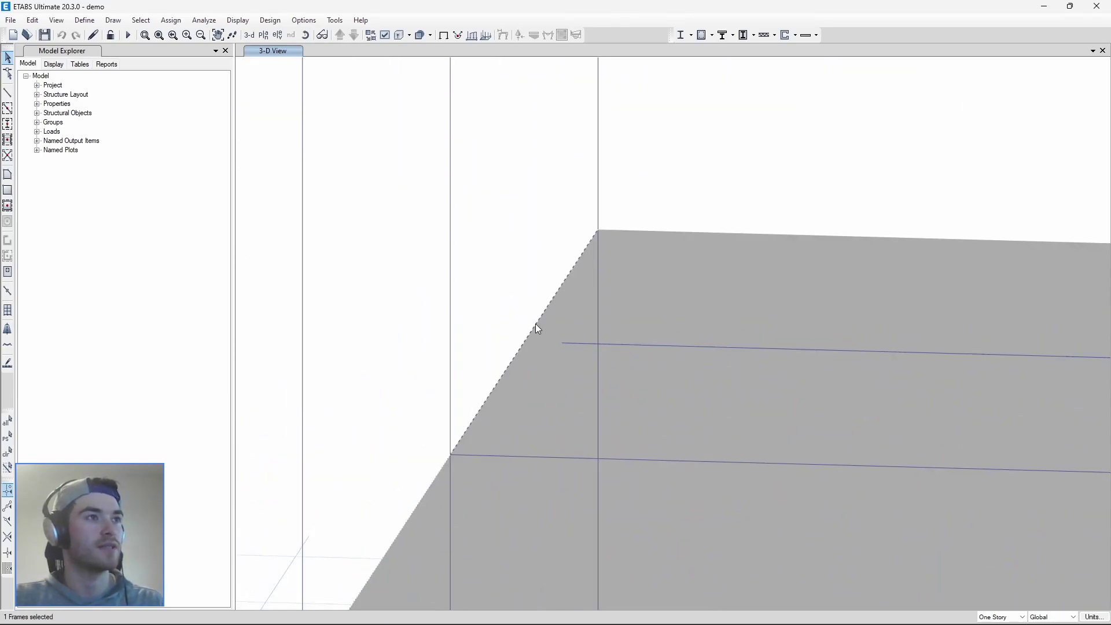
scroll(604, 410, "down", 3)
scroll(591, 363, "up", 5)
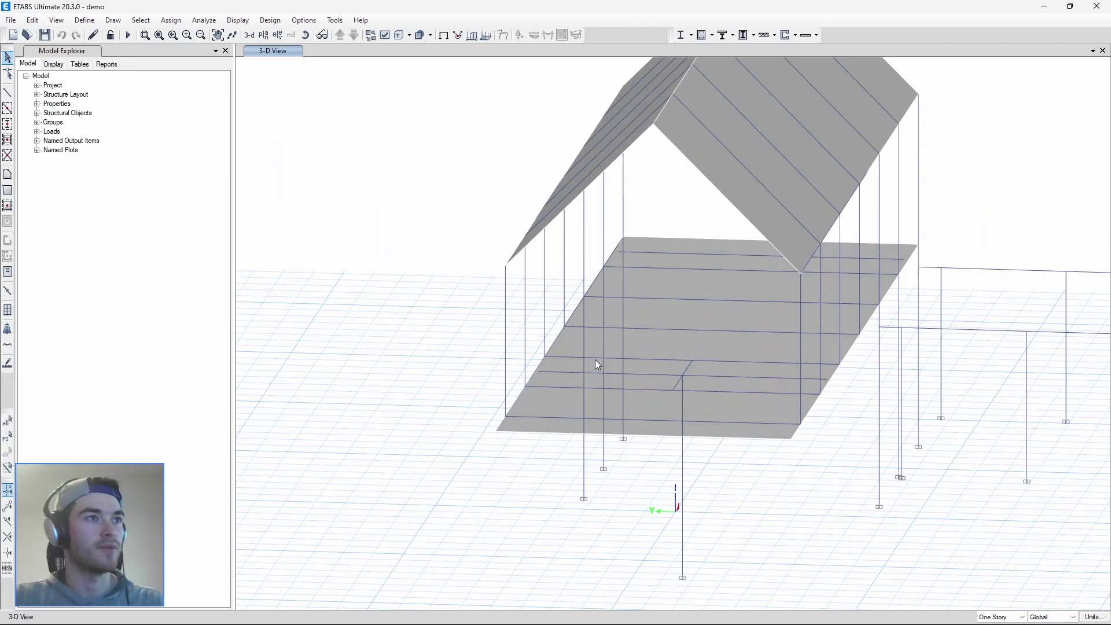
scroll(576, 360, "up", 3)
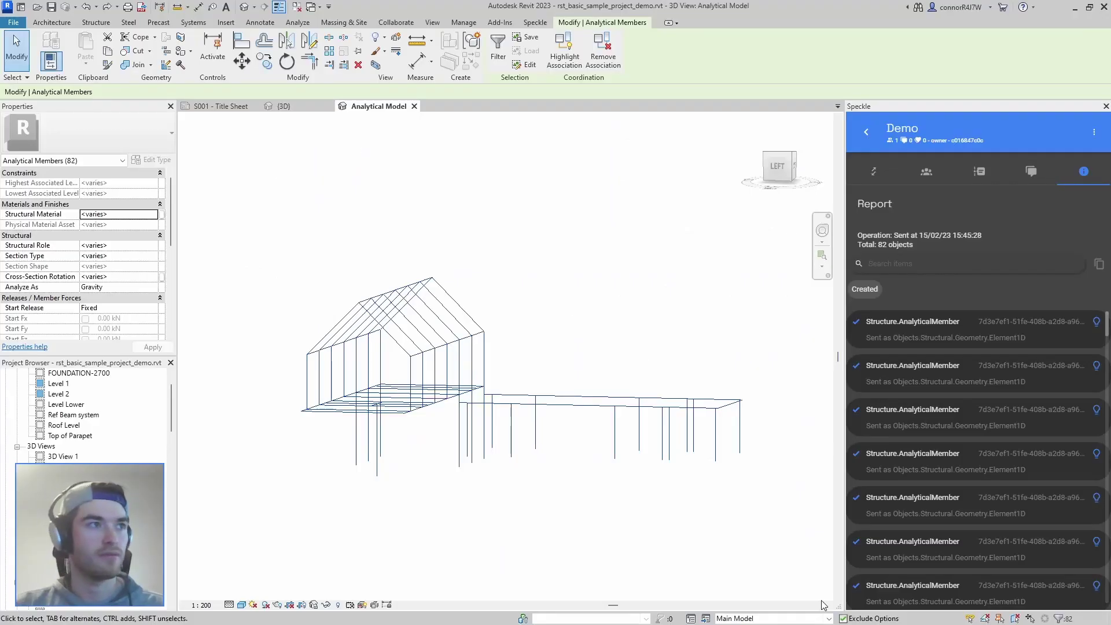
- Switch to Revit and extend one end of the short analytical floor beam nearest the back corner to the edge member
left_click(715, 481)
middle_click_drag(573, 331, 598, 392, "shift")
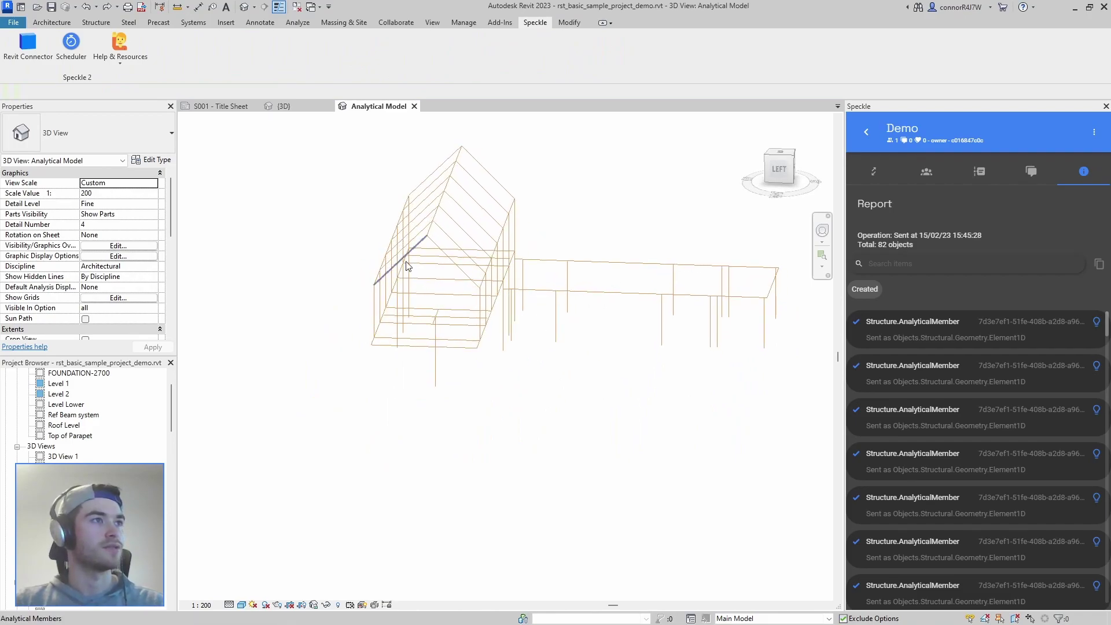
scroll(400, 266, "up", 4)
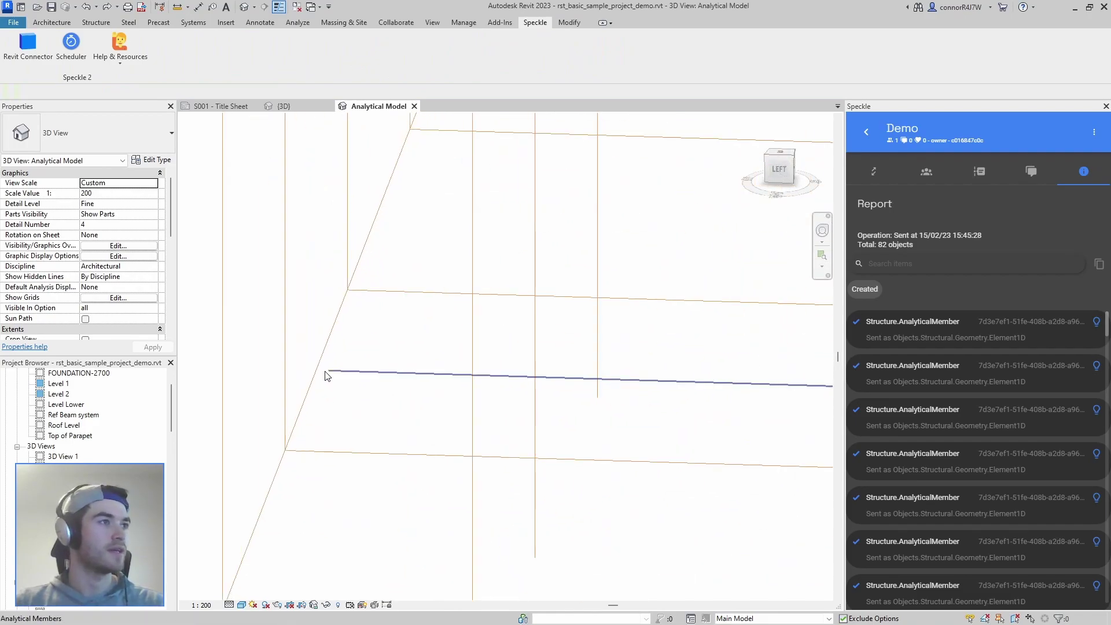
middle_click_drag(514, 365, 367, 328)
left_click(427, 213)
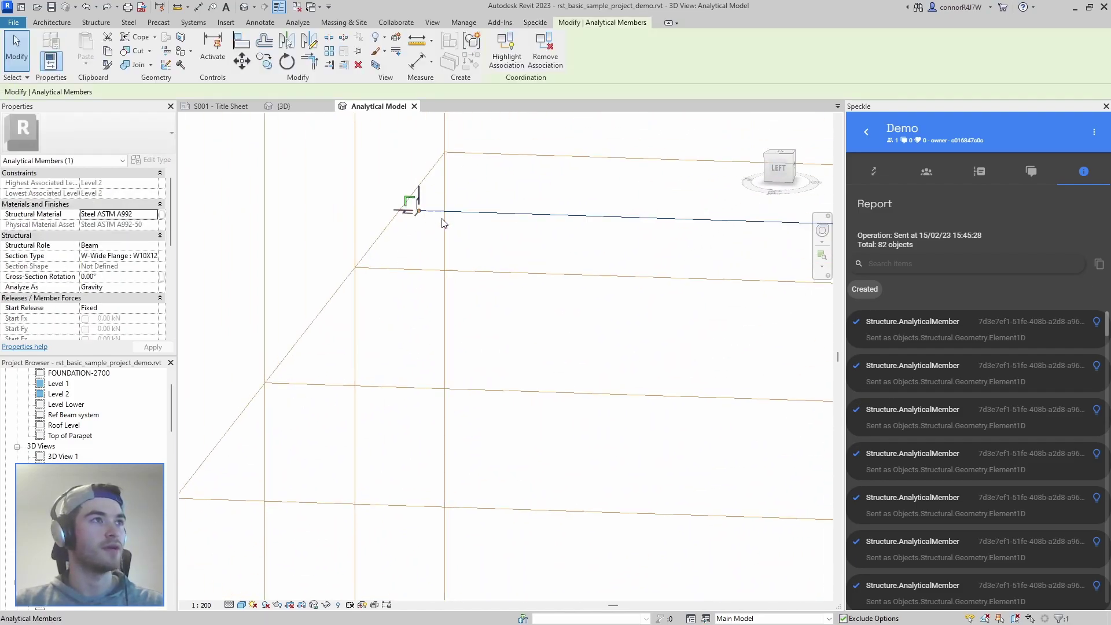
scroll(397, 199, "up", 2)
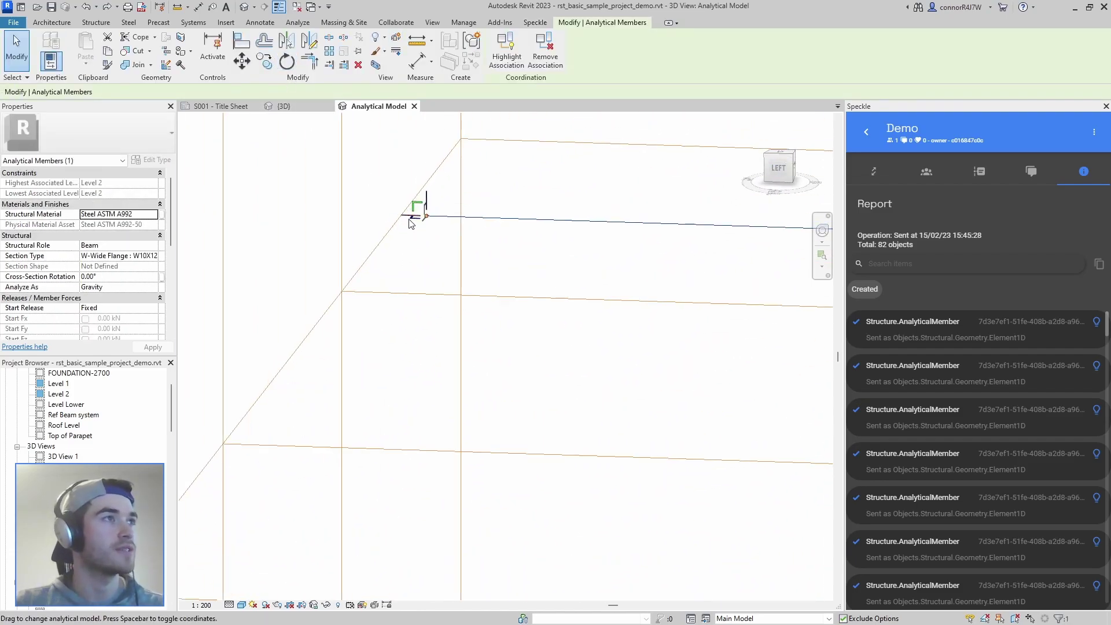
left_click_drag(405, 218, 382, 213)
- Extend the matching end of the other short analytical floor beam to the same edge member
scroll(426, 373, "down", 2)
middle_click_drag(408, 469, 477, 490)
scroll(507, 316, "up", 4)
left_click_drag(473, 325, 444, 324)
- Extend the opposite end of that second floor beam to the edge member on the other side of the floor
scroll(489, 373, "down", 5)
middle_click_drag(600, 402, 287, 410)
scroll(803, 415, "up", 2)
middle_click_drag(803, 415, 398, 423)
scroll(448, 385, "up", 3)
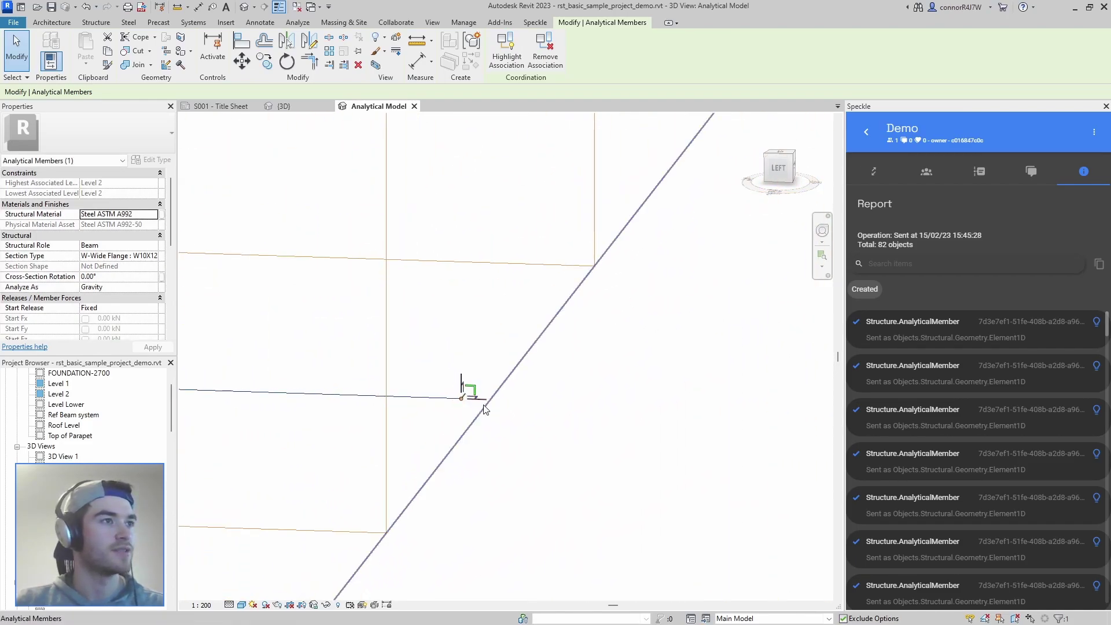
left_click_drag(481, 398, 515, 395)
- Extend the opposite end of the short floor beam near the back corner to the edge member and clear the selection
scroll(621, 296, "down", 3)
middle_click_drag(744, 148, 598, 360)
scroll(457, 515, "up", 1)
scroll(631, 290, "up", 3)
left_click_drag(608, 294, 670, 295)
scroll(680, 407, "down", 4)
scroll(680, 407, "down", 4)
left_click(679, 434)
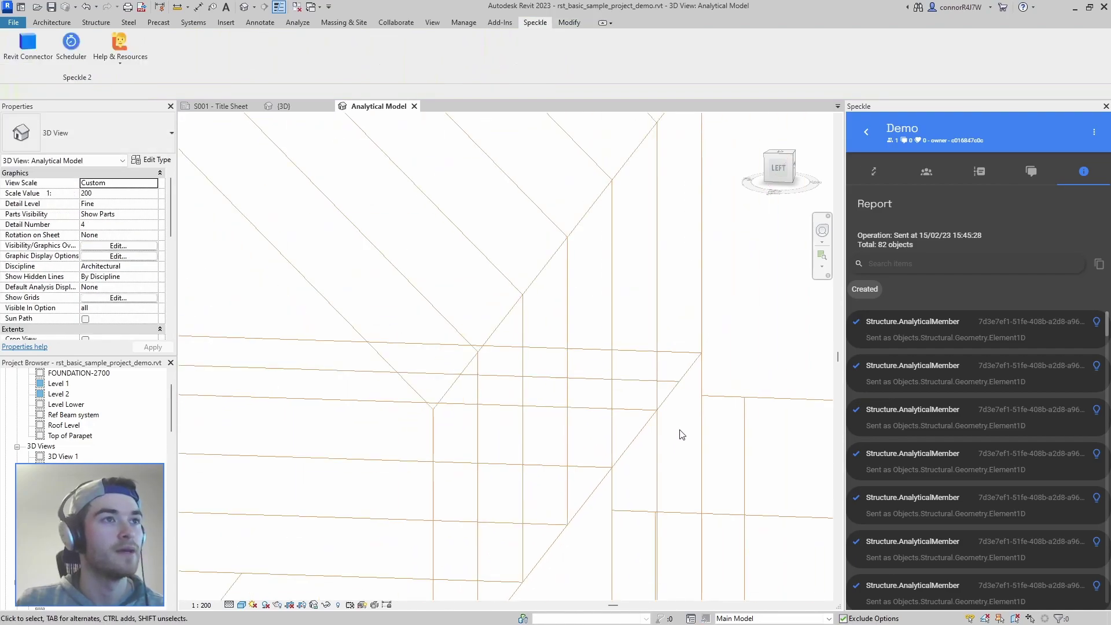
scroll(680, 445, "down", 4)
middle_click_drag(597, 508, 480, 440)
middle_click_drag(480, 440, 548, 434, "shift")
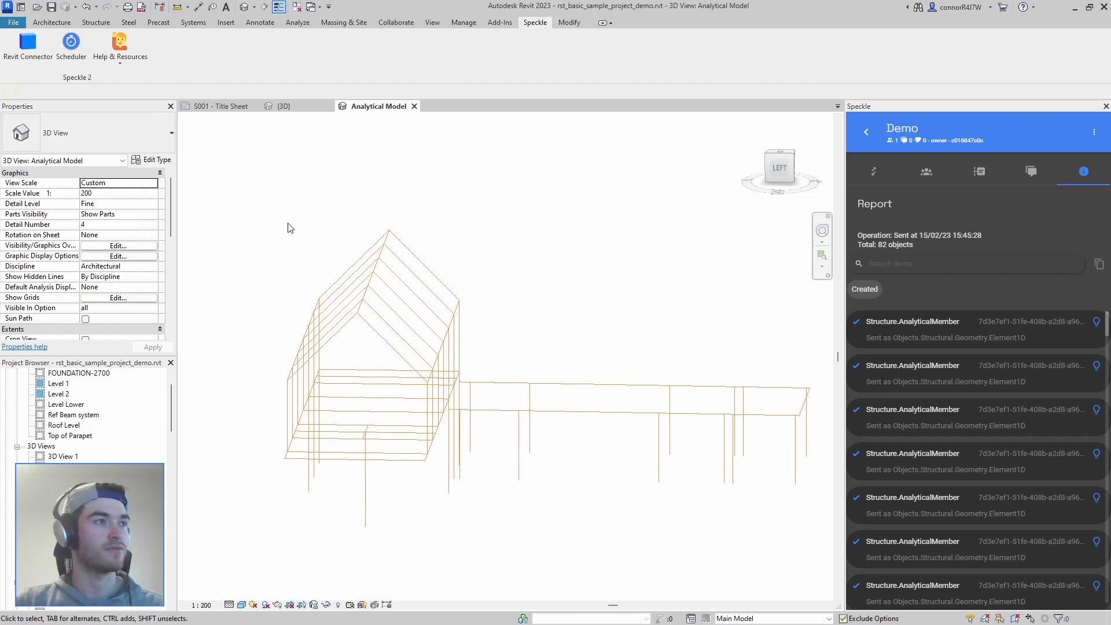
- Send the stored selection with the corrected floor beams to the main branch of the Demo stream
left_click(875, 169)
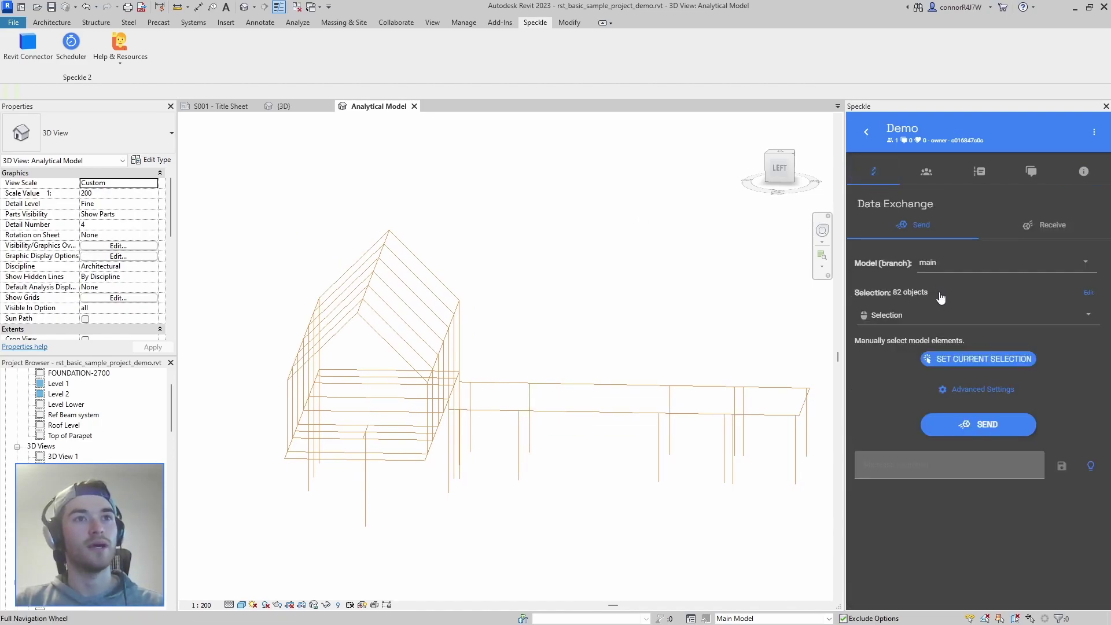
left_click(982, 429)
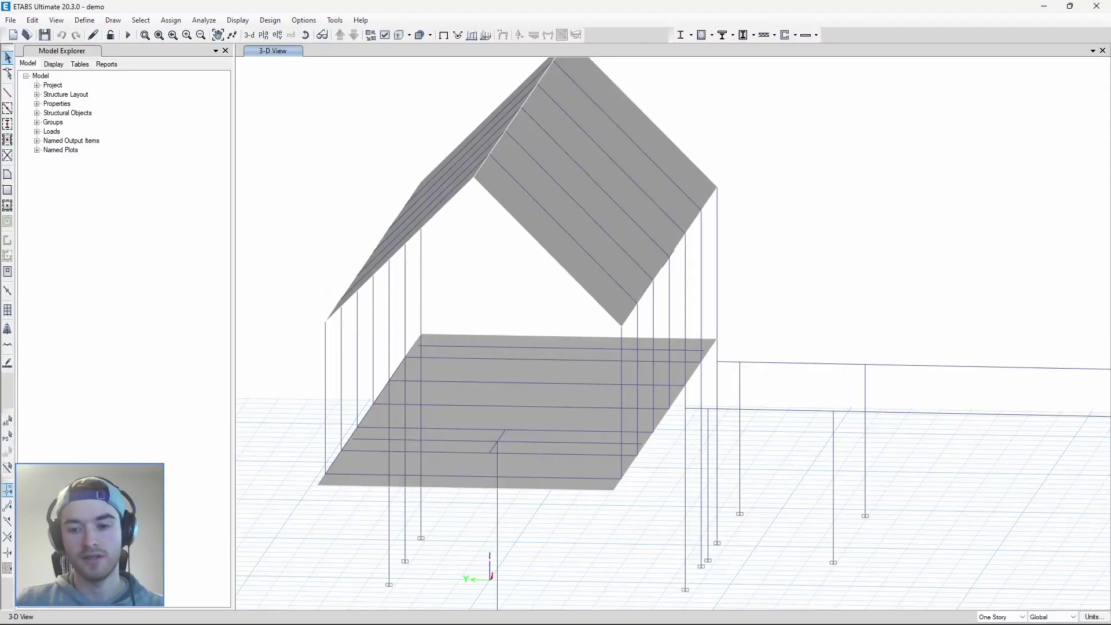
- Switch to ETABS and receive the main branch of the Demo stream through the Speckle connector
key("alt+Tab")
scroll(393, 409, "up", 5)
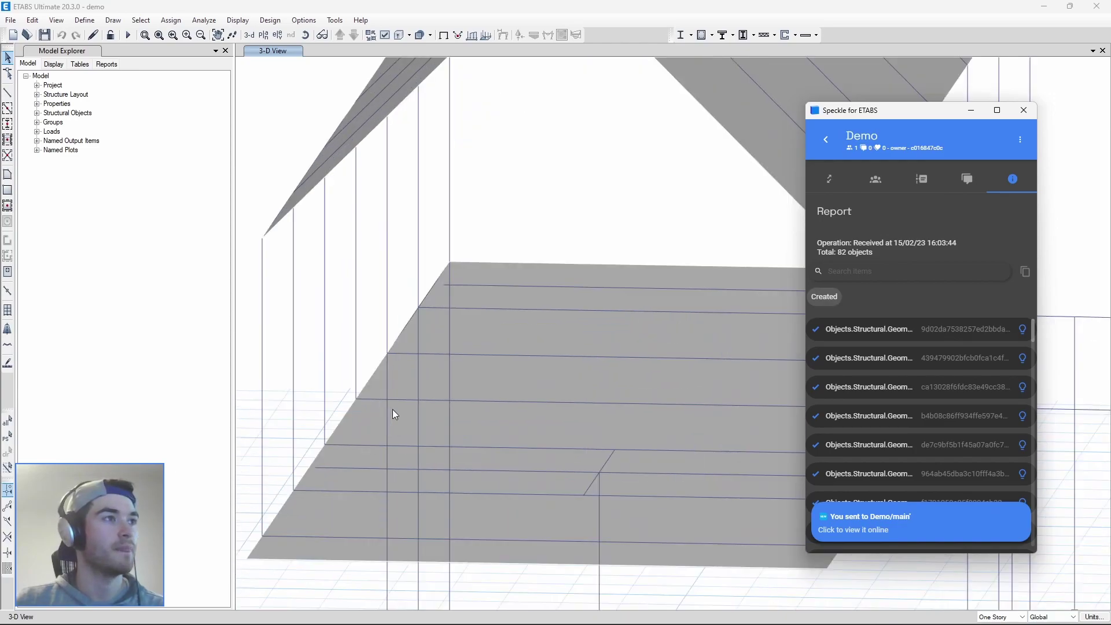
mouse_move(430, 605)
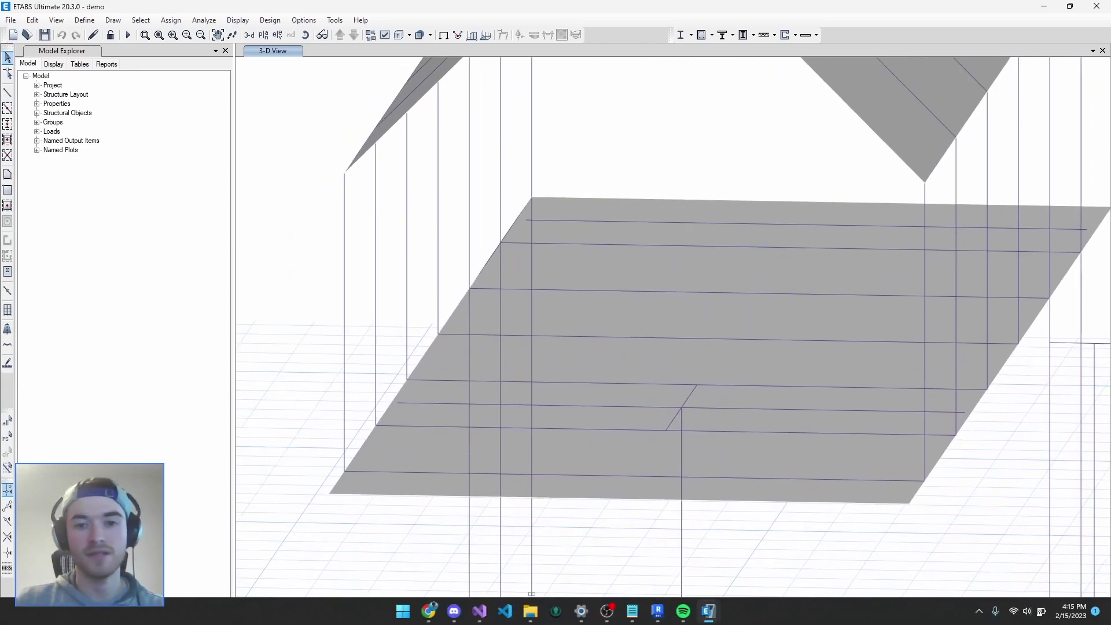
left_click(709, 611)
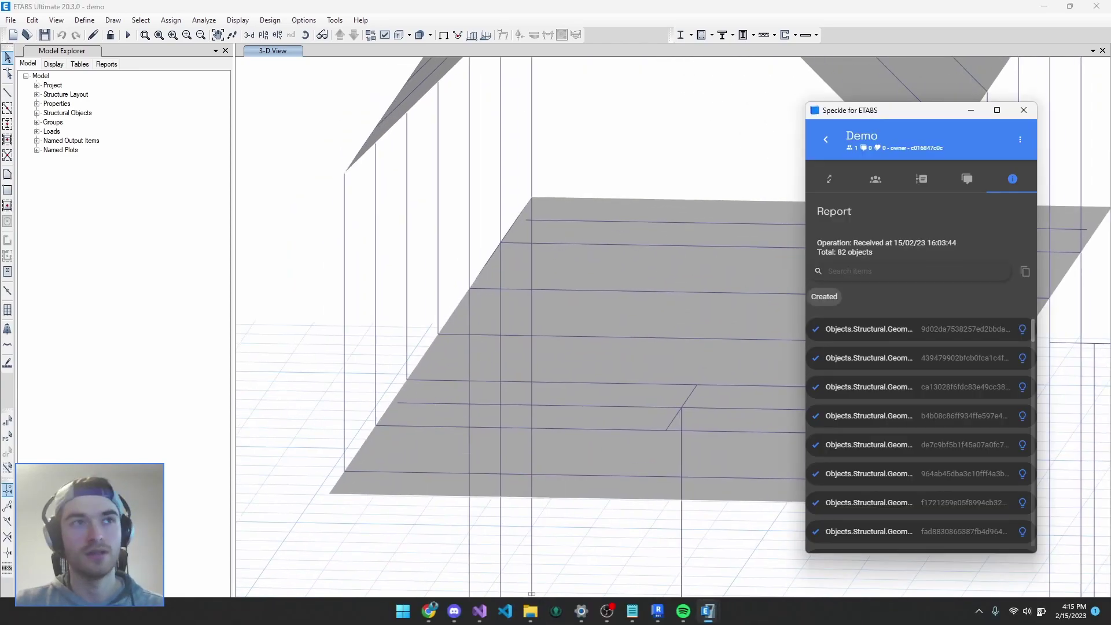
left_click(838, 179)
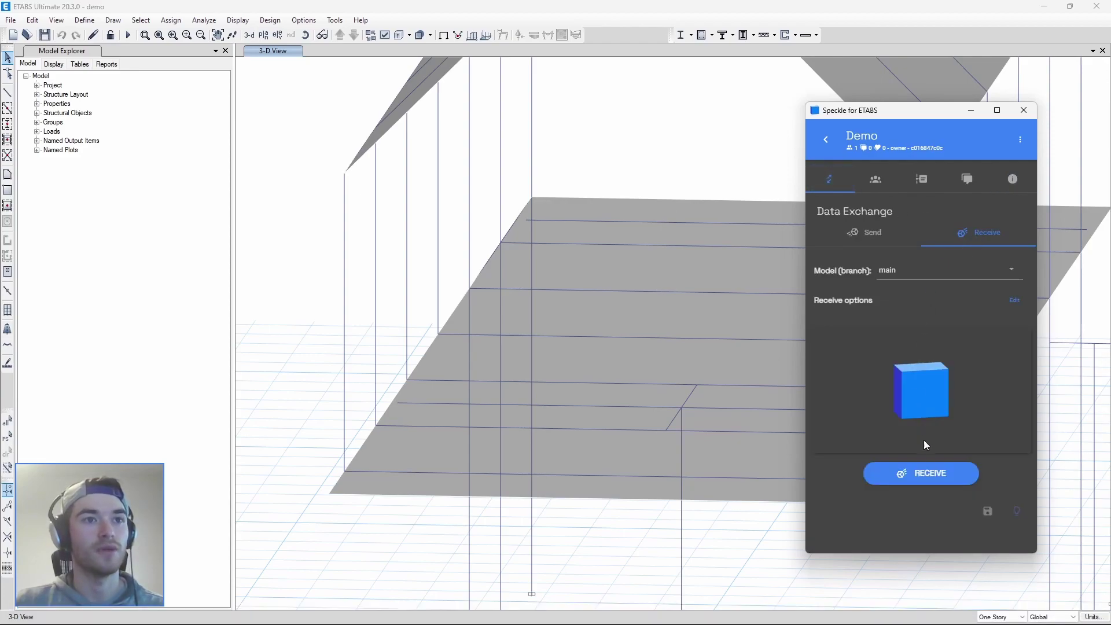
left_click(924, 476)
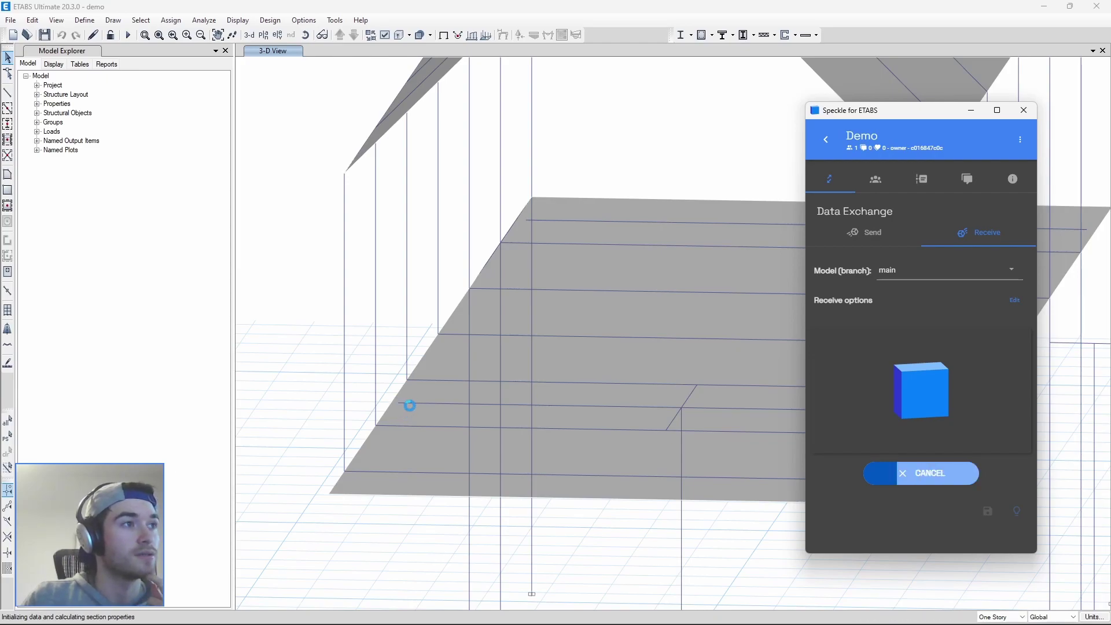
- Examine the end joints of the extended floor beams along the slab edge in the ETABS model
scroll(392, 404, "up", 5)
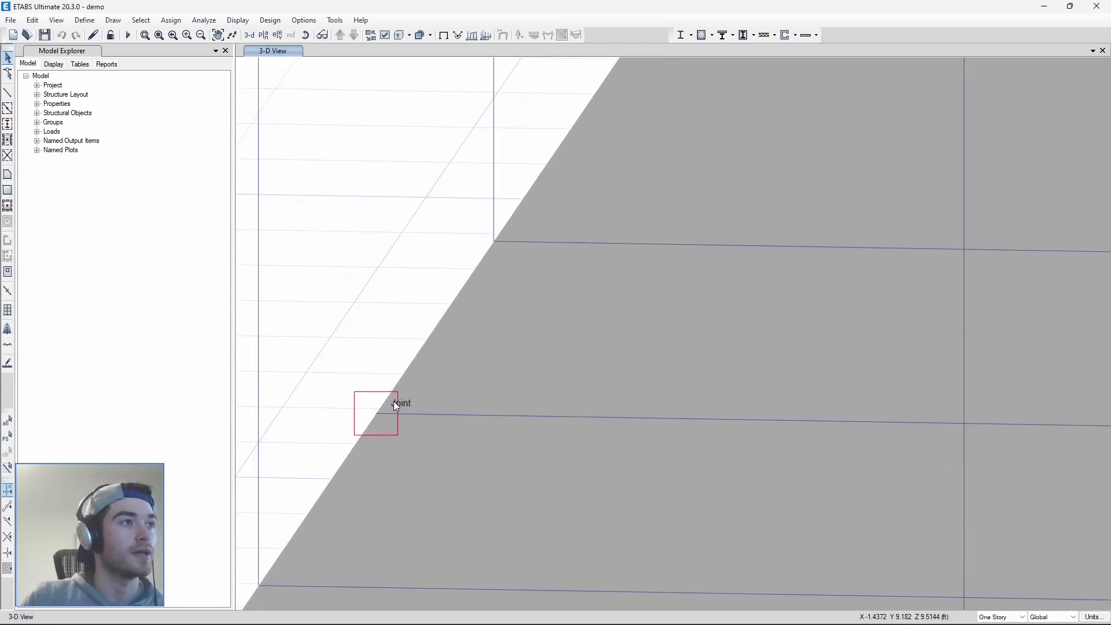
scroll(394, 401, "down", 5)
scroll(522, 313, "up", 3)
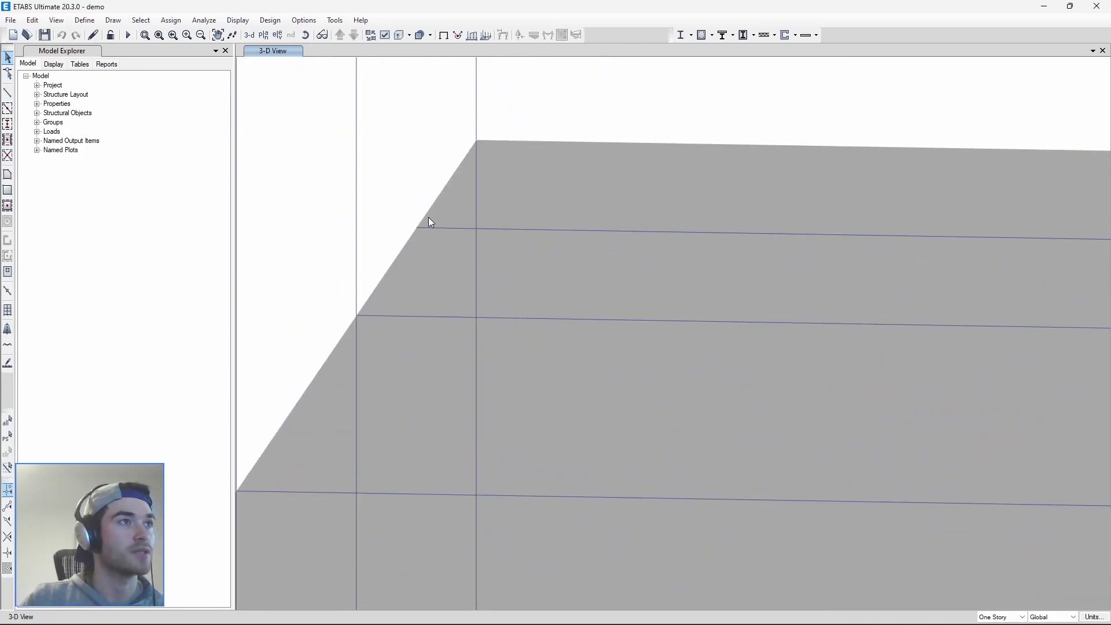
scroll(428, 218, "down", 5)
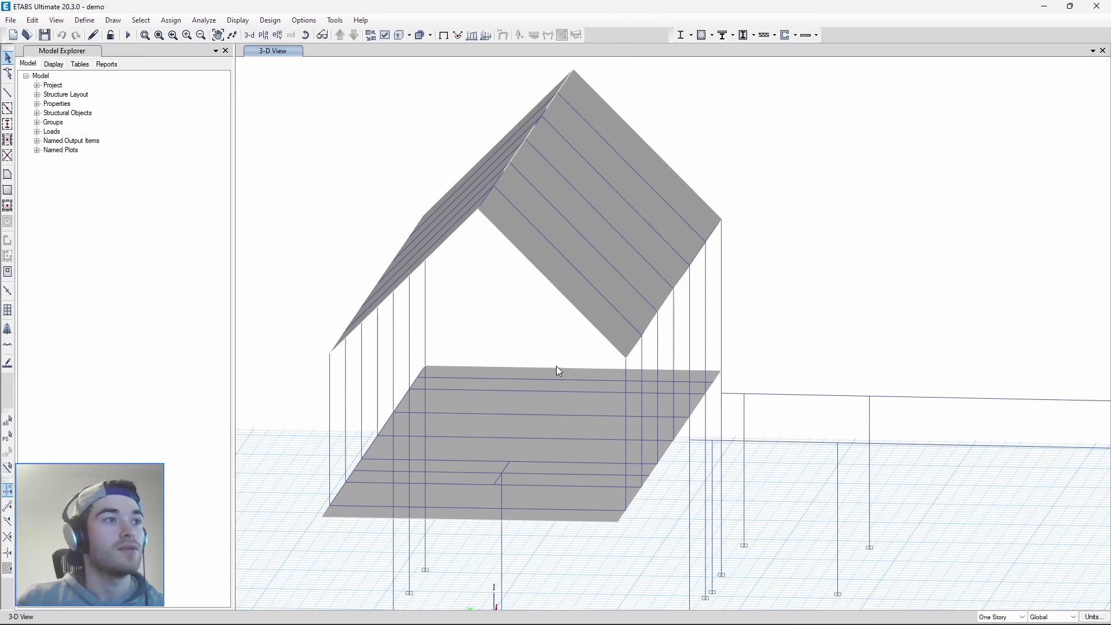
middle_click_drag(666, 455, 643, 423)
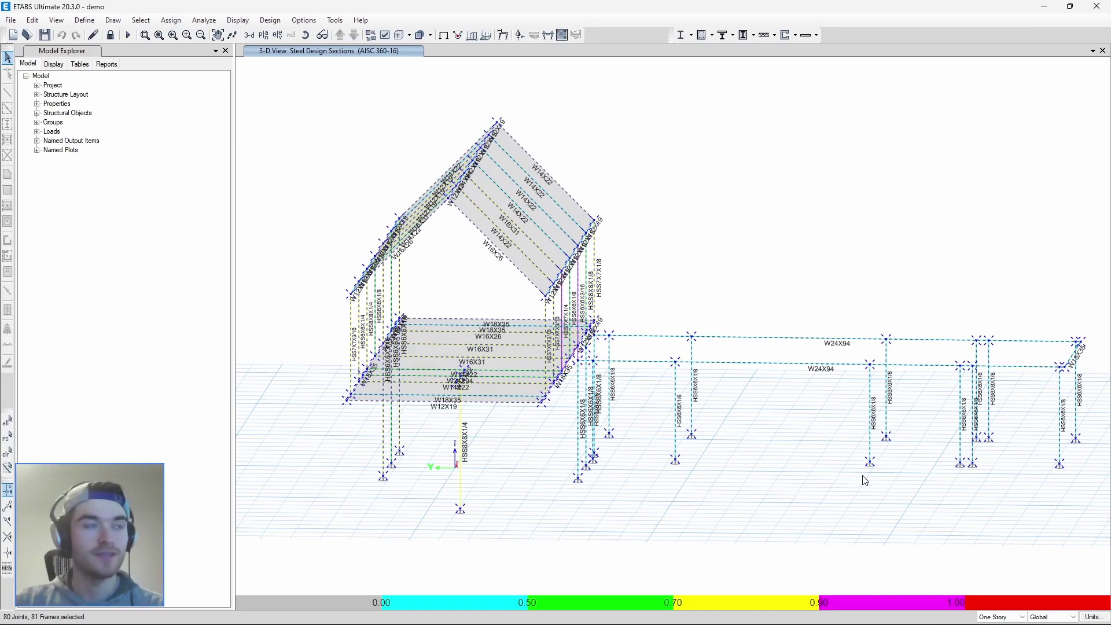
- Send the selected joints and designed steel frames from ETABS to the main branch of the Demo stream
middle_click_drag(836, 461, 816, 454)
middle_click_drag(767, 485, 492, 443, "shift")
middle_click_drag(471, 394, 486, 395, "shift")
scroll(487, 395, "up", 3)
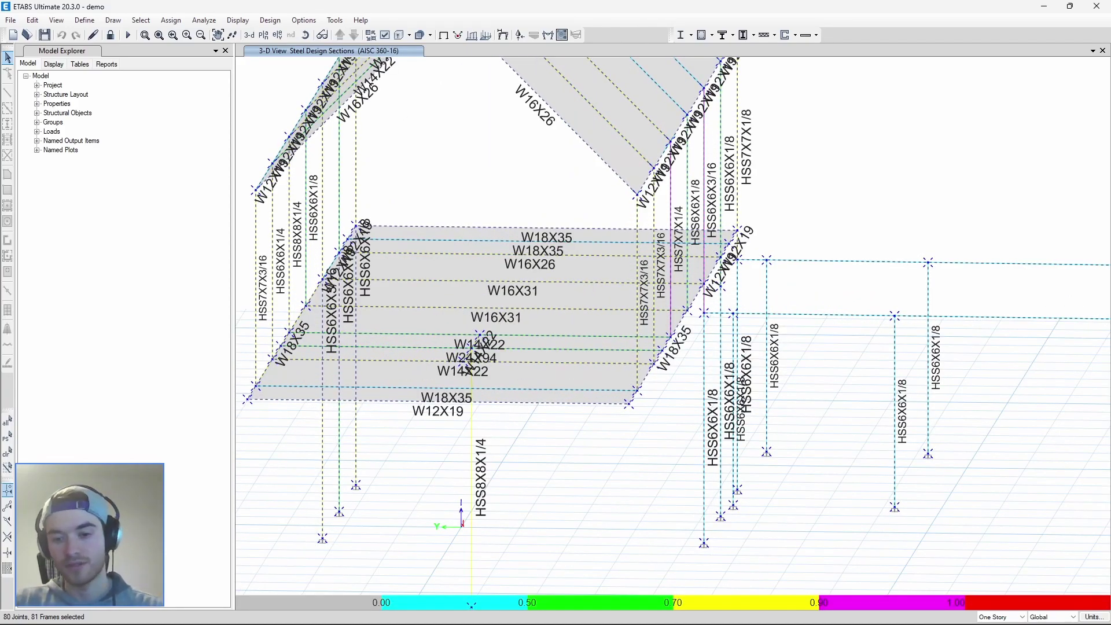
key("alt+Tab")
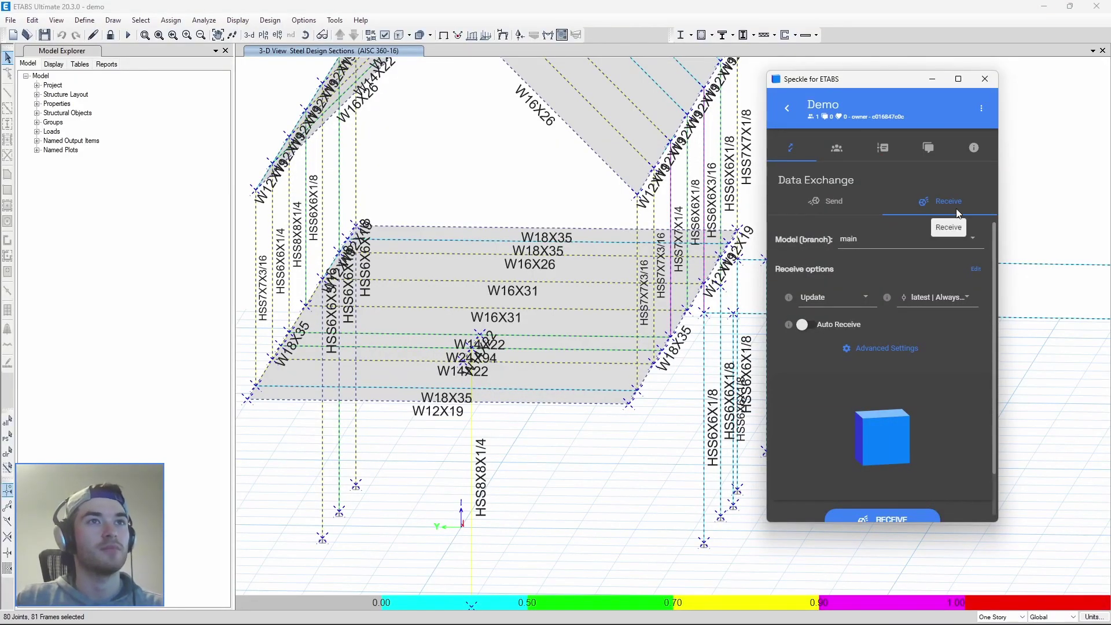
left_click(841, 203)
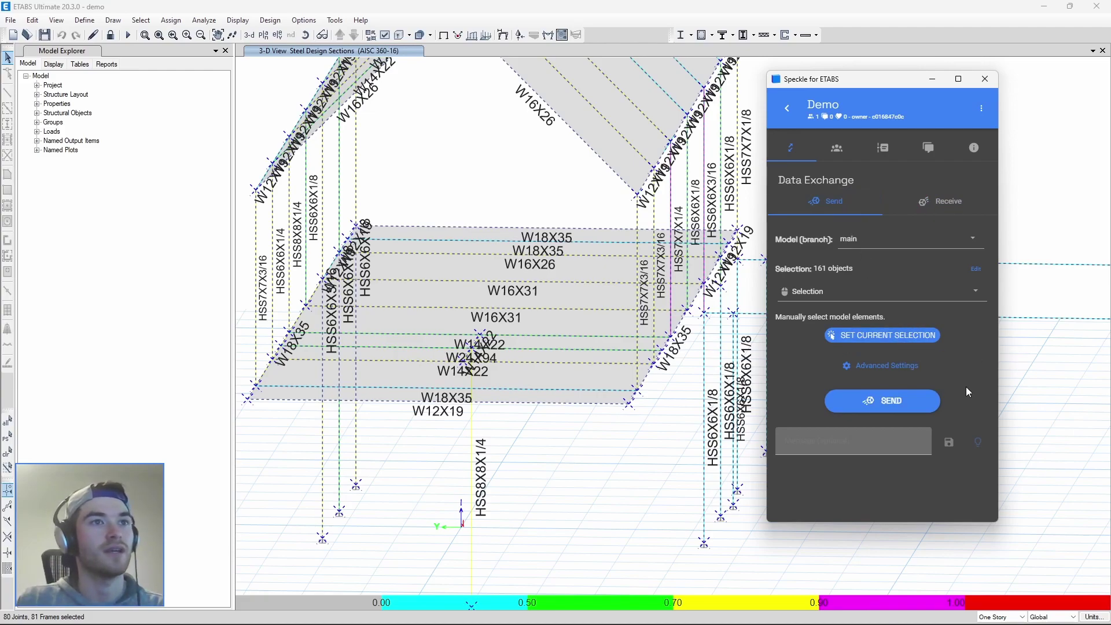
left_click(905, 405)
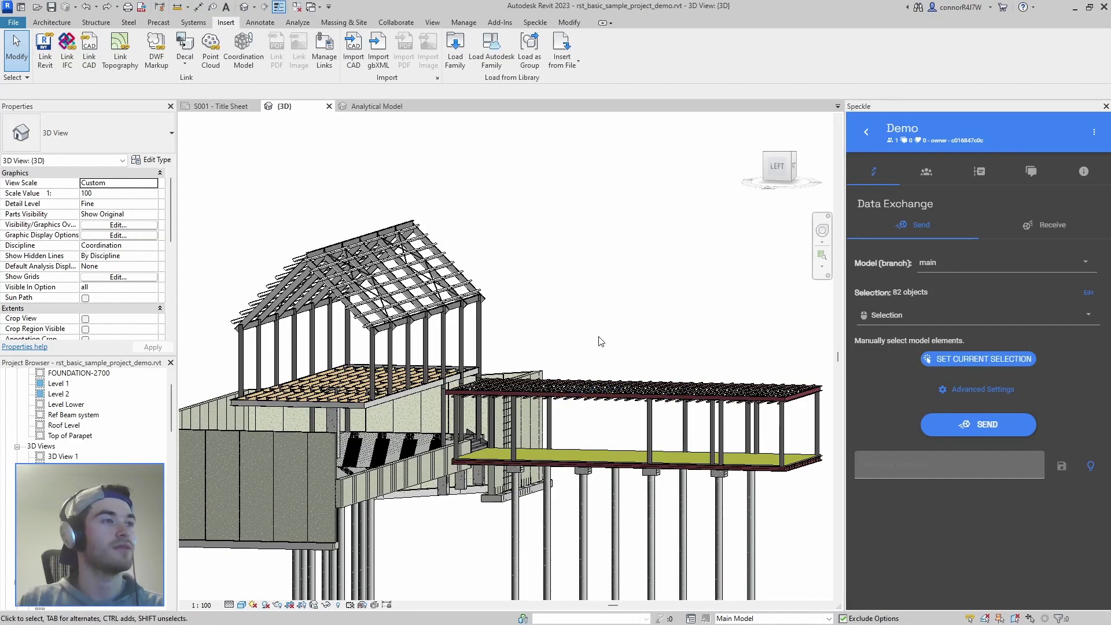
- In Revit, receive the latest main-branch version into the physical 3D model using the Update mode
middle_click_drag(600, 514, 619, 457, "shift")
left_click(1041, 225)
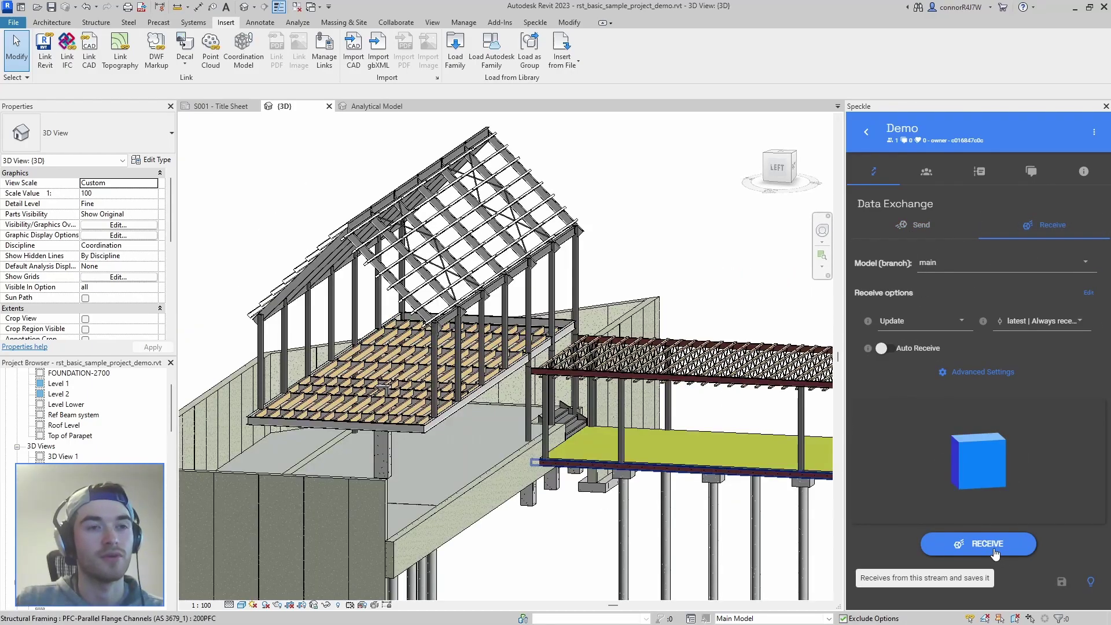
left_click(994, 550)
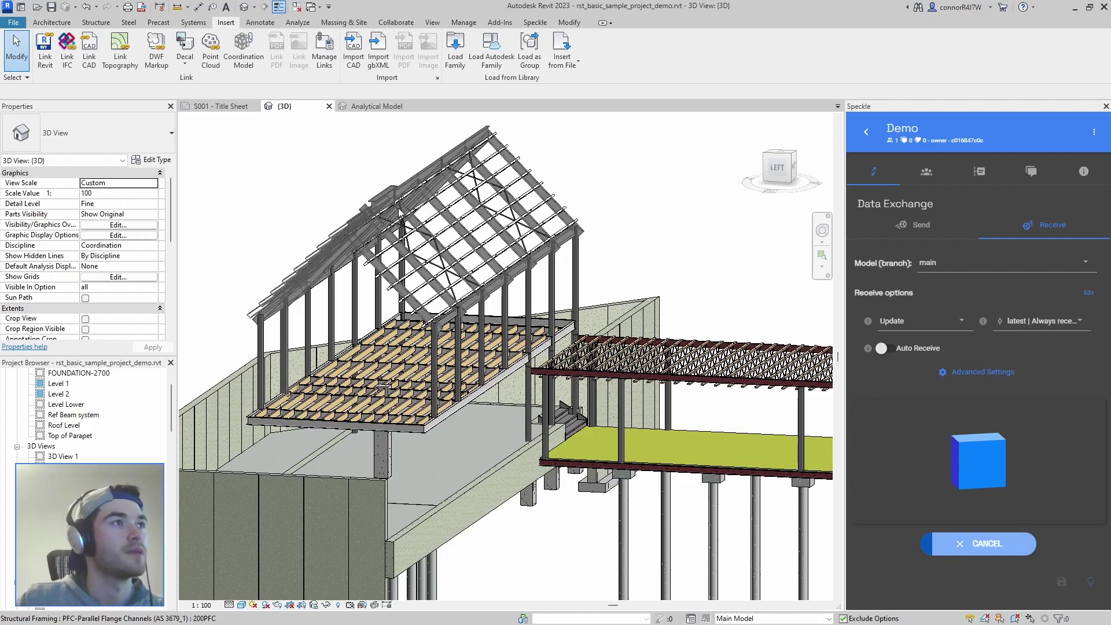
middle_click_drag(384, 382, 556, 386, "shift")
scroll(474, 356, "up", 2)
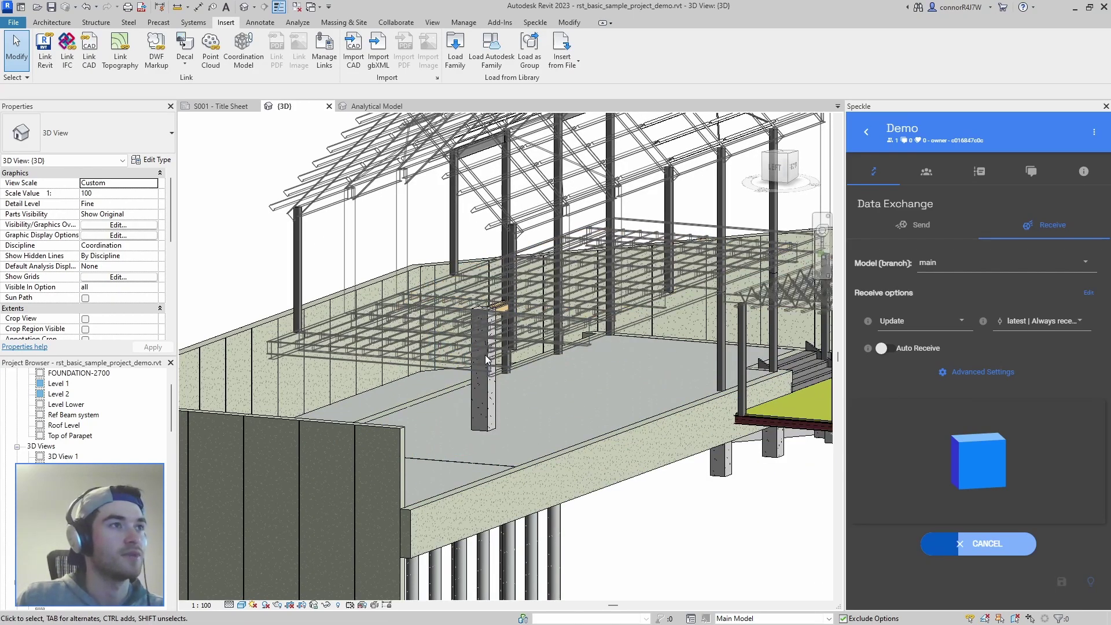
middle_click_drag(481, 358, 462, 363)
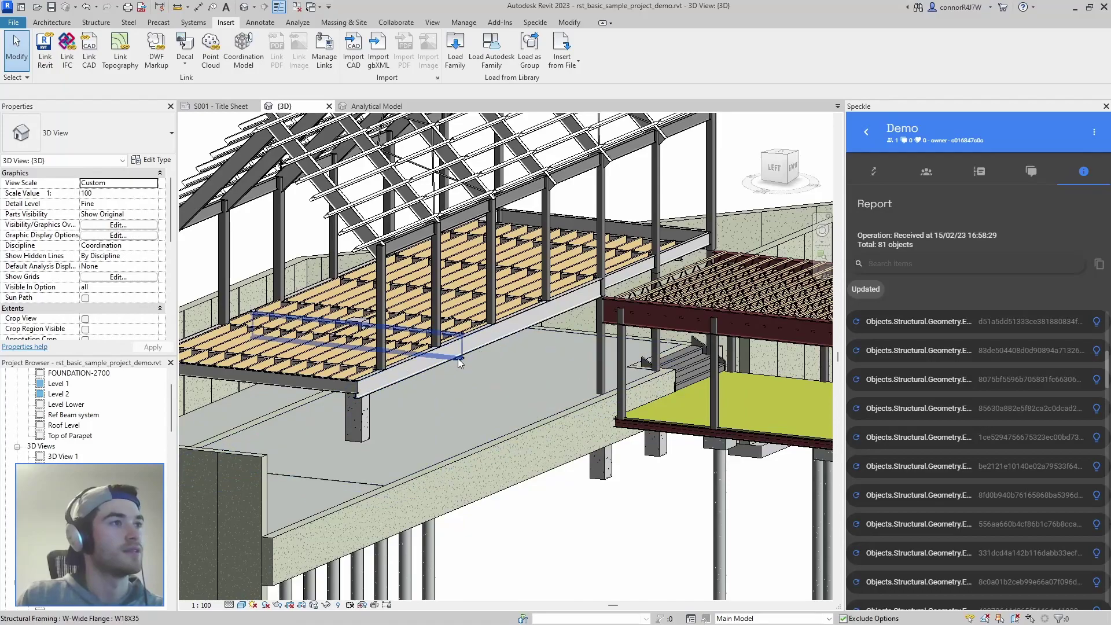
- Check the section of the long floor edge beam facing the lower deck in Revit against the ETABS design
left_click(493, 343)
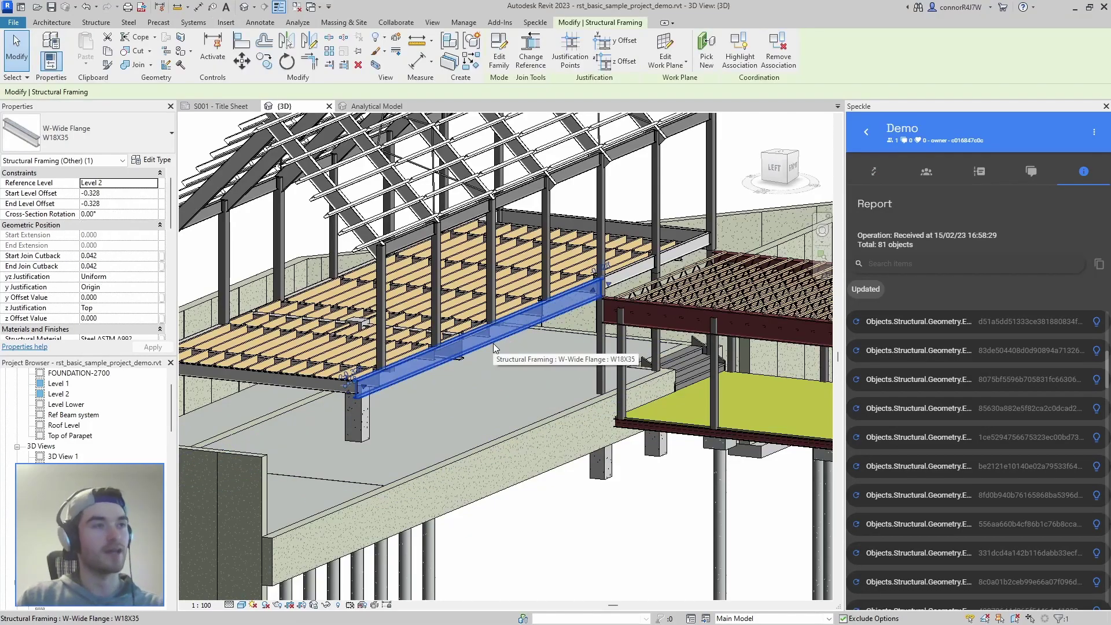
key("alt+Tab")
key("alt+Tab")
key("alt+Tab")
key("Tab")
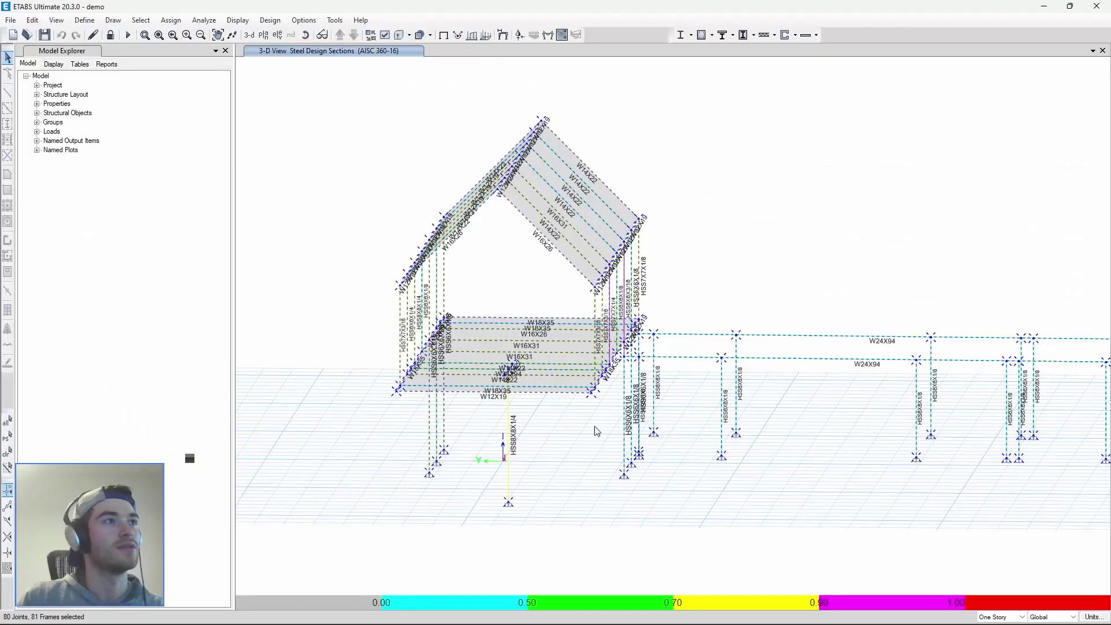
scroll(597, 431, "up", 5)
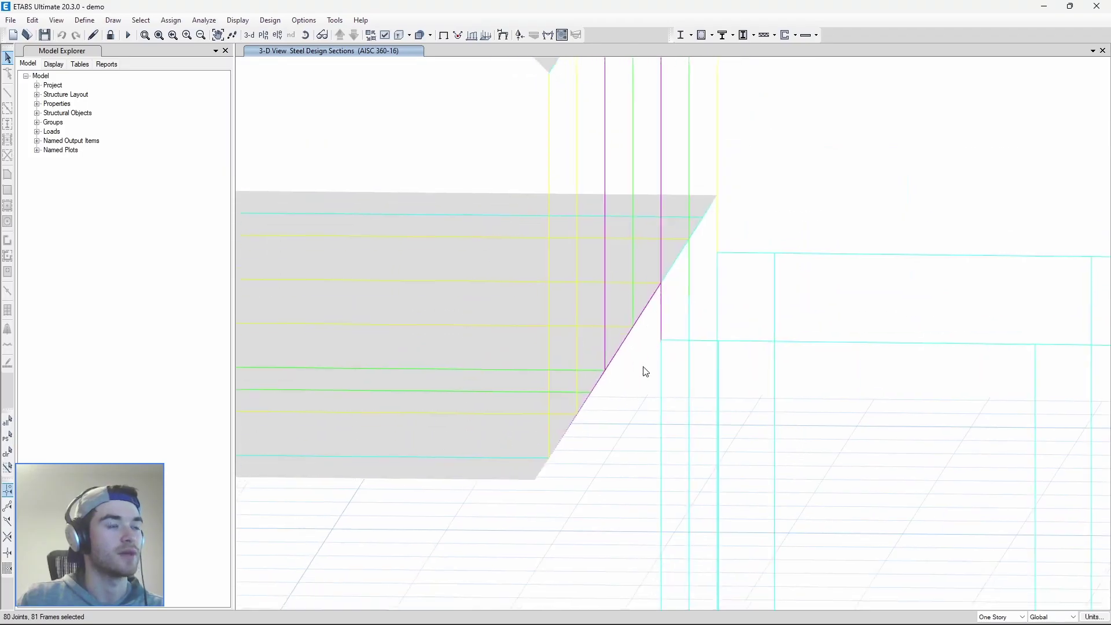
- Check the section of the beam at the floor's open end in Revit against the ETABS design
key("alt+Tab")
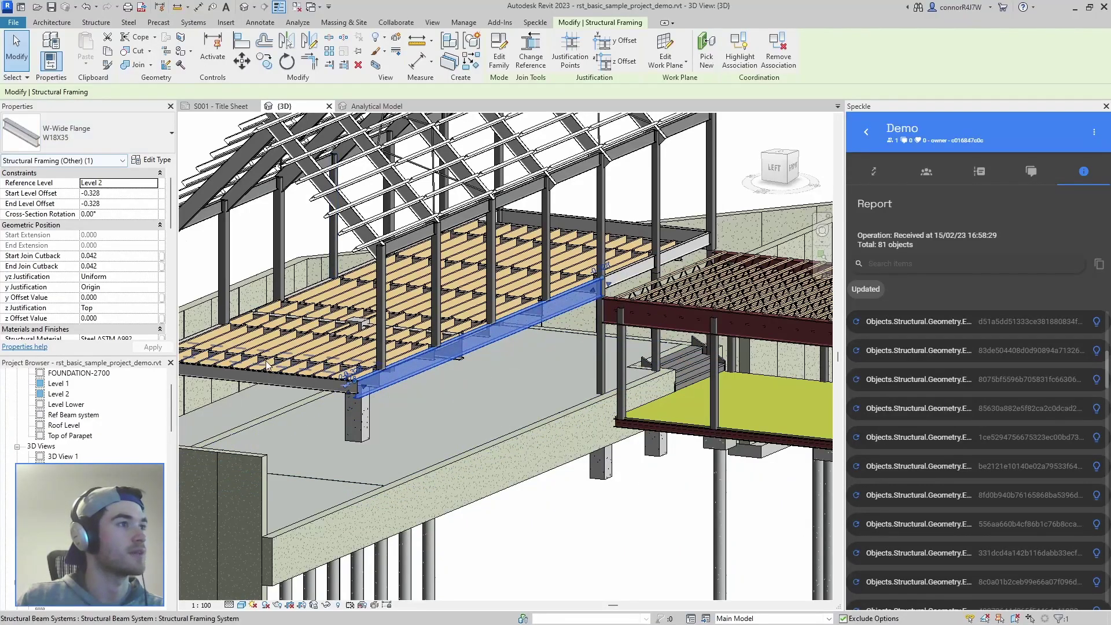
left_click(287, 382)
key("alt+Tab")
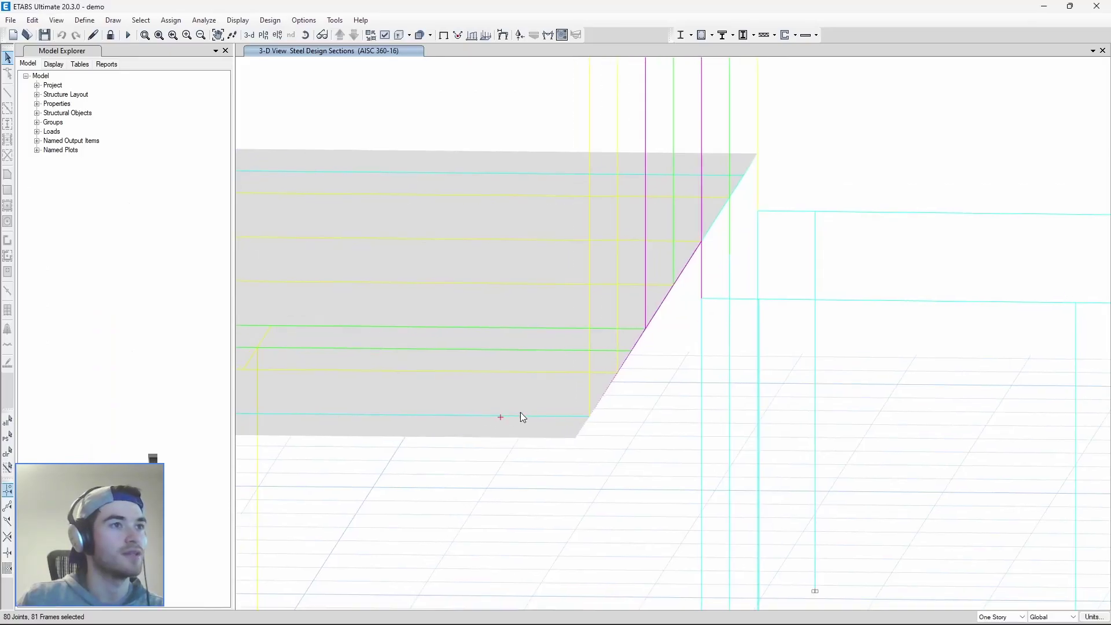
scroll(538, 412, "down", 5)
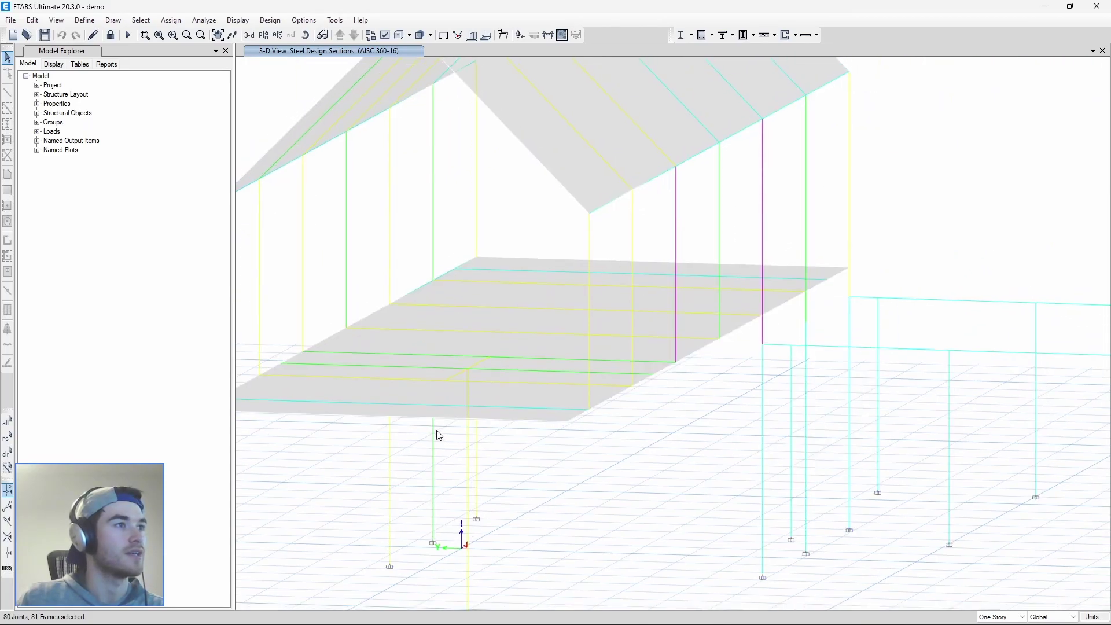
- Compare the interior floor beam's section in Revit with its ETABS design section, and review the section labels across the whole frame
key("alt+Tab")
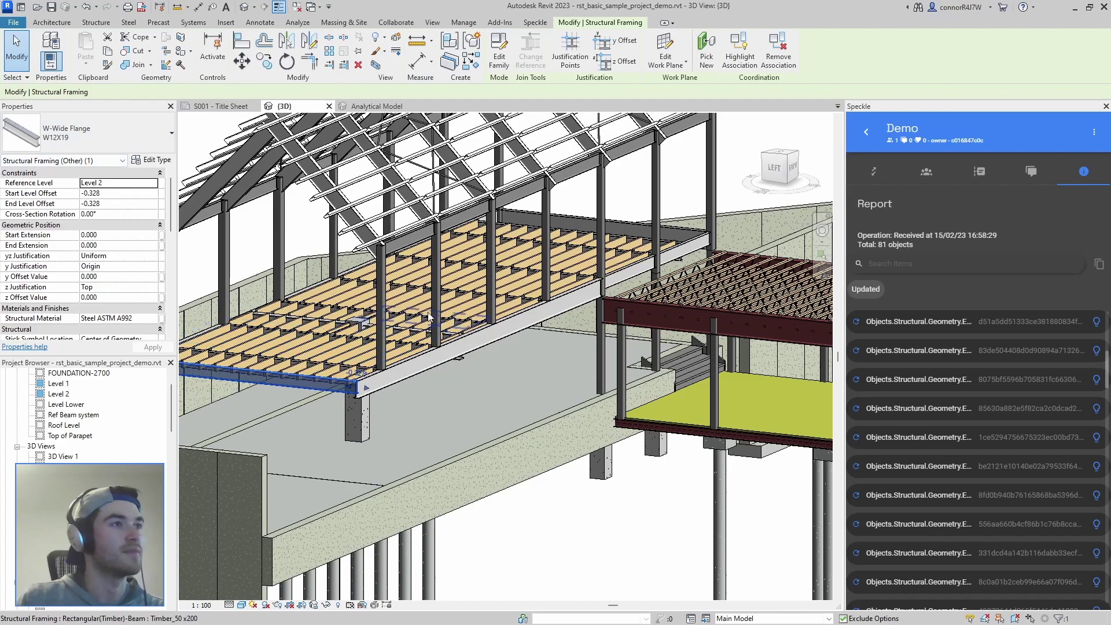
left_click(401, 331)
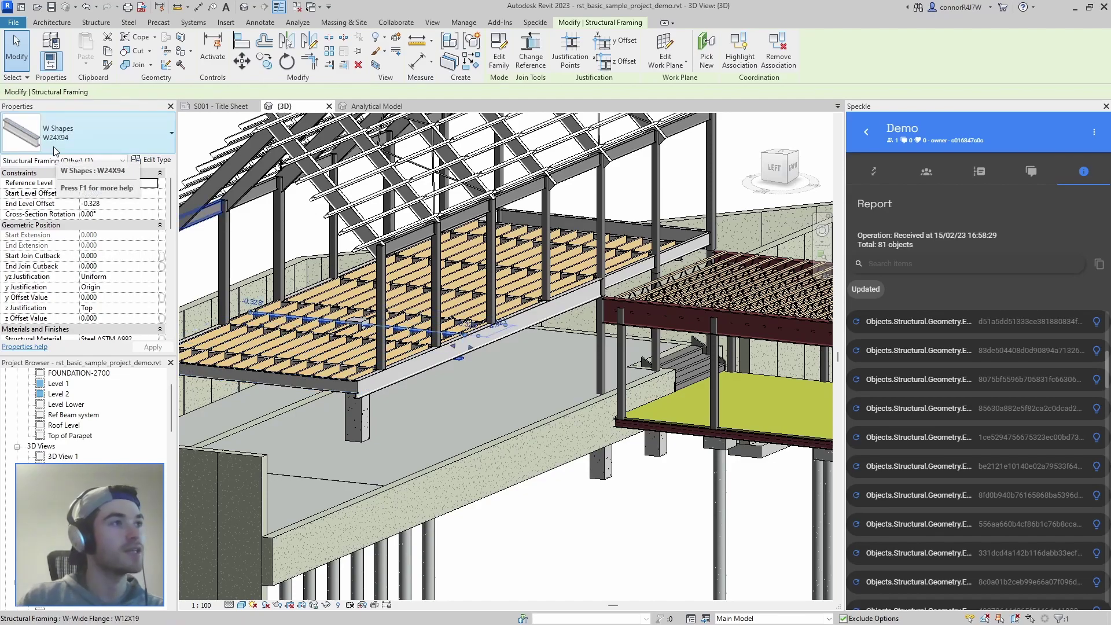
key("alt+Tab")
scroll(496, 377, "up", 5)
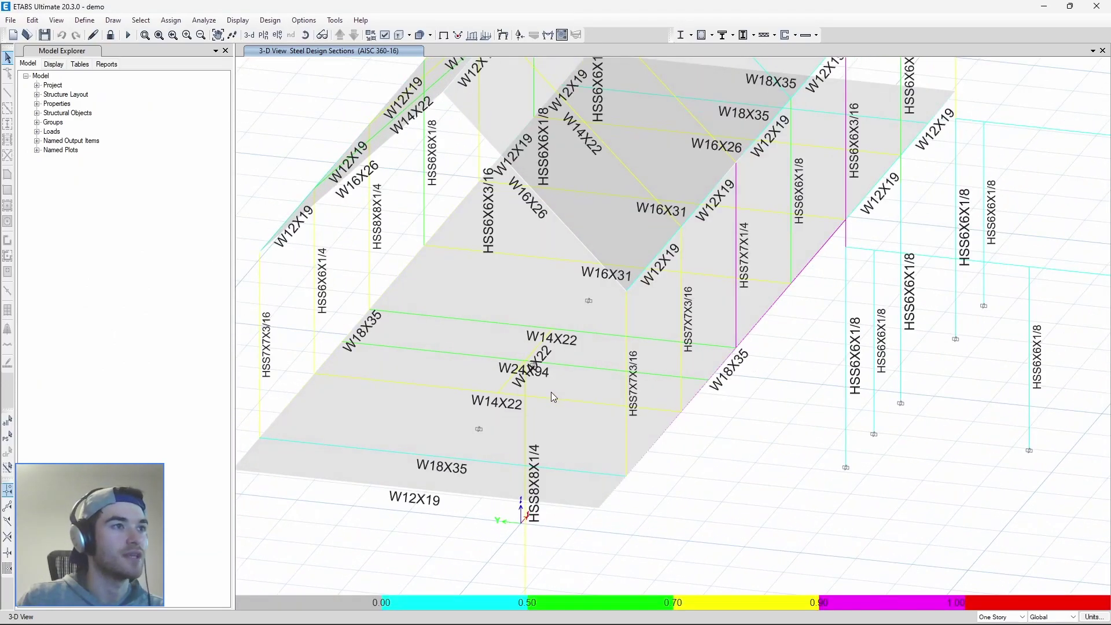
scroll(525, 382, "up", 5)
scroll(543, 359, "down", 5)
middle_click_drag(634, 429, 509, 400, "shift")
scroll(582, 443, "down", 3)
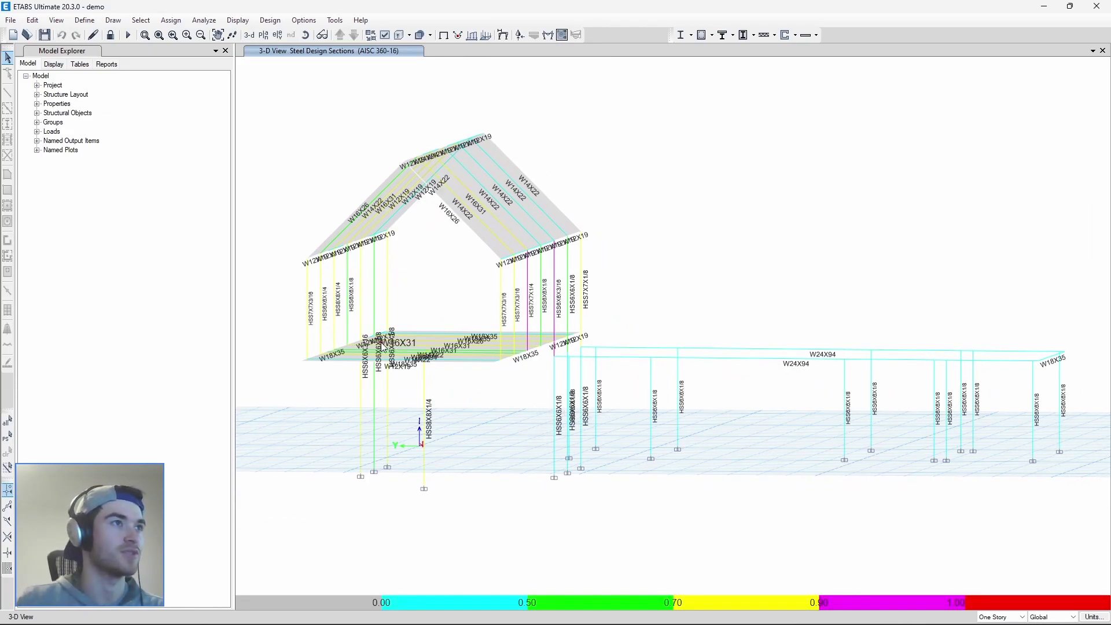
middle_click_drag(382, 344, 425, 346)
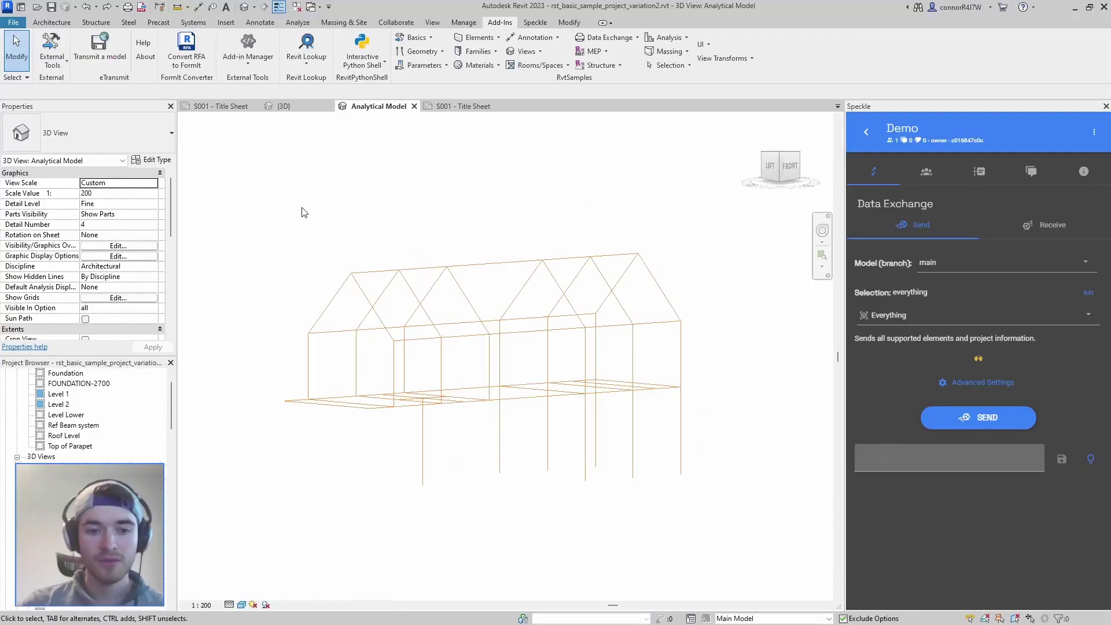
- In Revit, select all analytical members of rst_basic_sample_project_variation2.rvt and export them as a new ETABS exchange file with CSiXRevit
left_click_drag(245, 209, 725, 550)
left_click(51, 52)
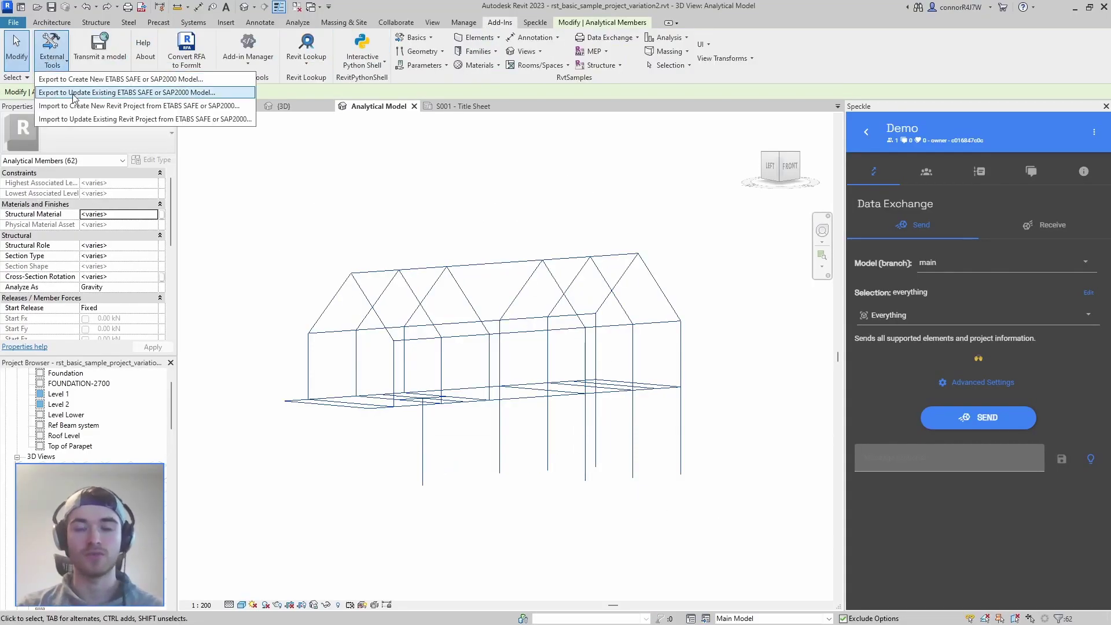
left_click(236, 81)
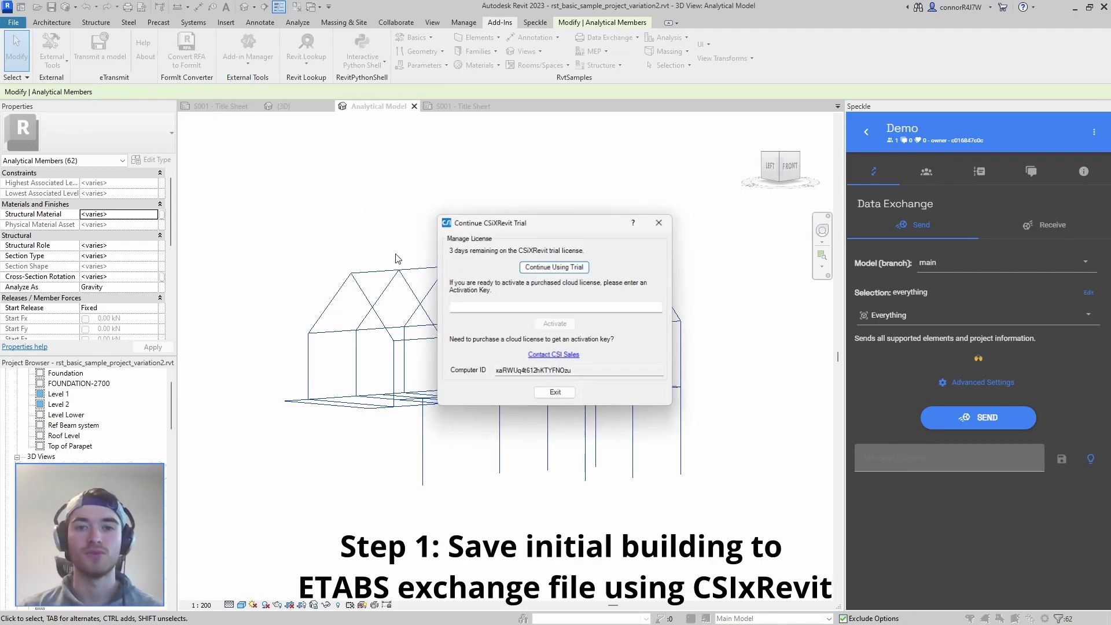
left_click(558, 335)
left_click(468, 355)
left_click(530, 395)
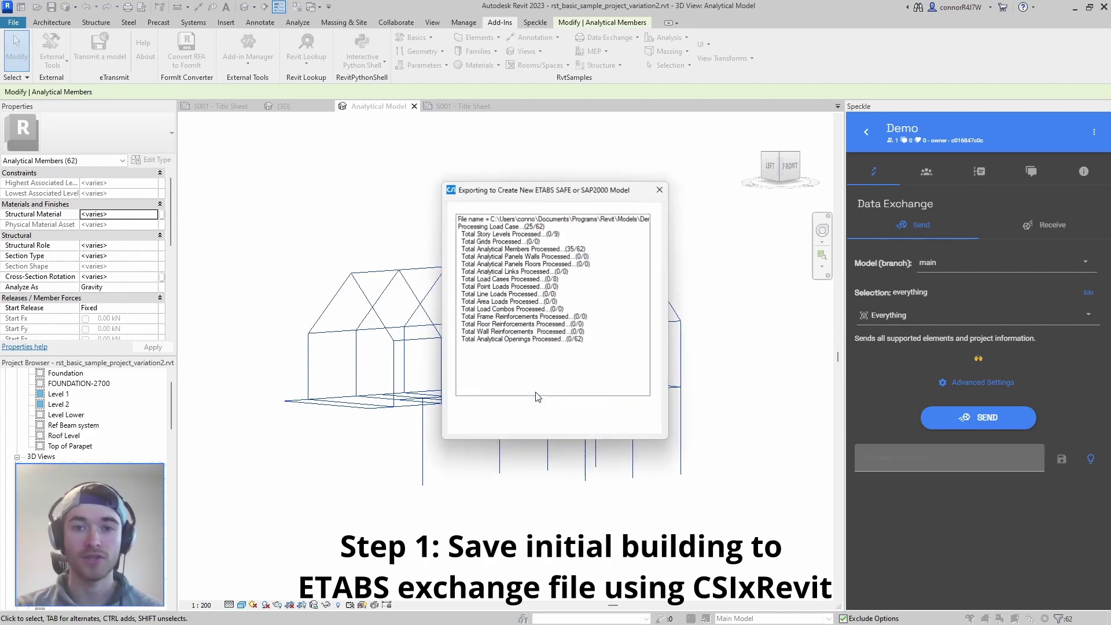
left_click(523, 486)
double_click(174, 160)
left_click(191, 178)
left_click(495, 360)
left_click(581, 324)
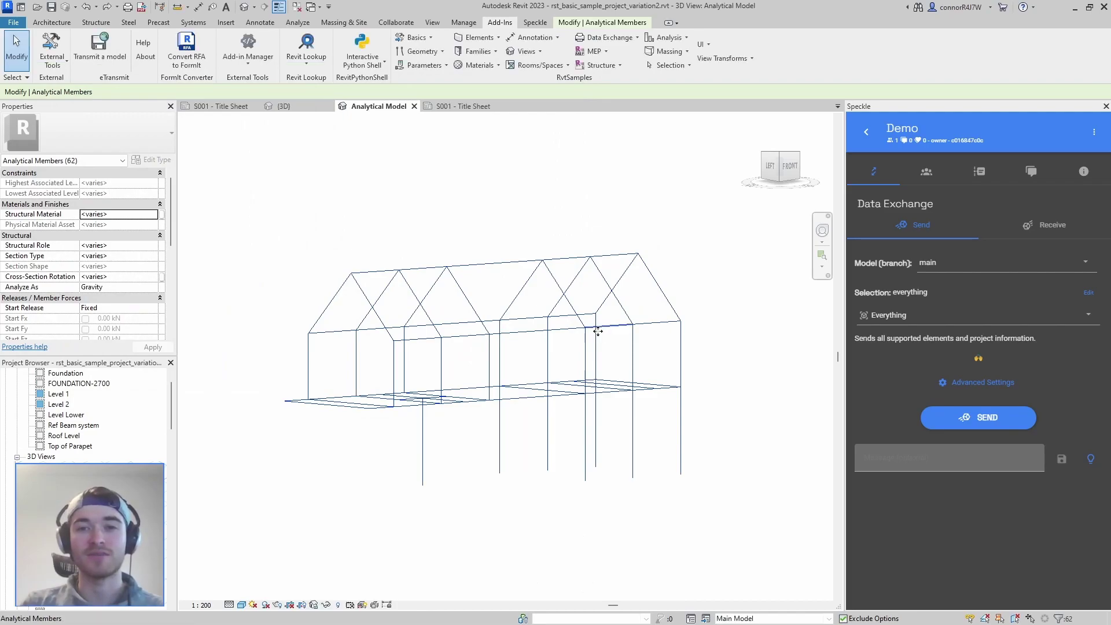
- Set the Speckle send to the current selection of analytical members and send it to the Demo stream's main branch
left_click(949, 315)
left_click(920, 353)
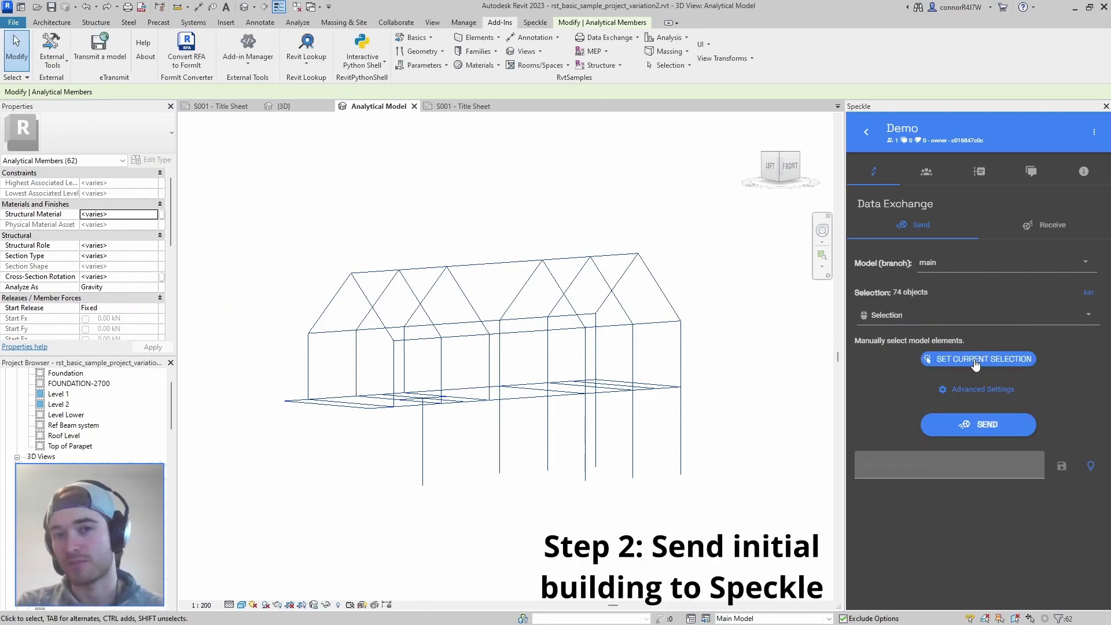
left_click(964, 428)
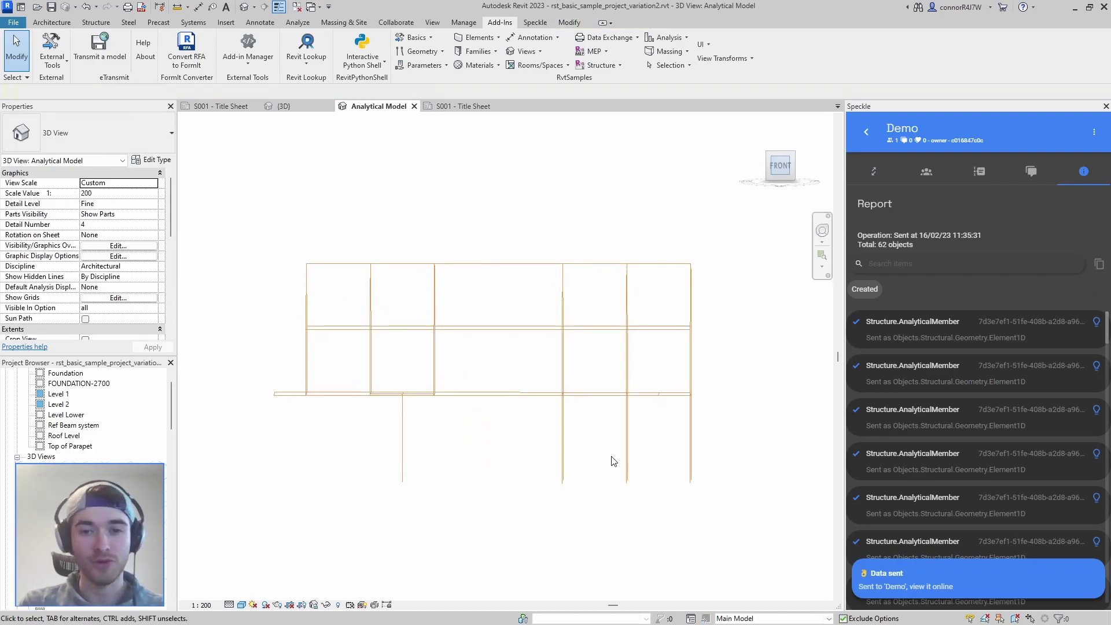
- Move the end portion of the analytical frame outward along the building's length to make room for more bays
key("m")
key("v")
left_click(652, 387)
left_click(472, 383)
left_click(472, 369)
left_click(472, 417, "ctrl")
- Copy a transverse frame to three positions along the building's length to fill the opened gap
key("c")
key("o")
left_click(472, 370)
left_click(537, 370)
left_click(601, 372)
left_click(651, 376)
key("Escape")
key("Escape")
- Select all analytical members of the lengthened building and export only the selected elements as a new ETABS exchange with CSiXRevit
middle_click_drag(694, 407, 702, 457, "shift")
left_click_drag(243, 218, 748, 523)
left_click(500, 22)
left_click(51, 49)
left_click(218, 92)
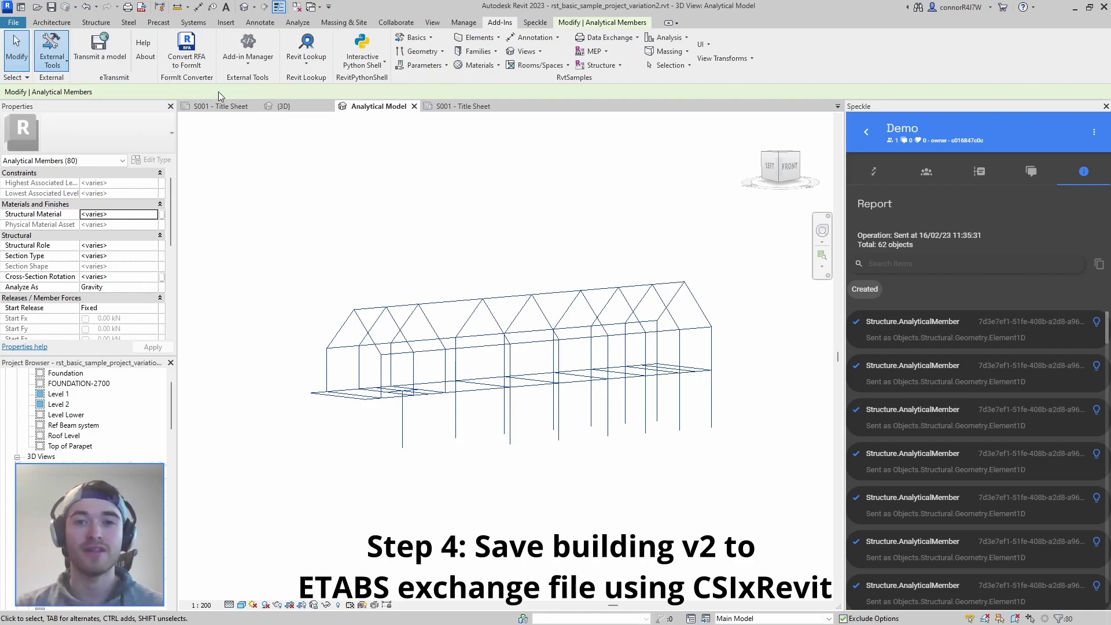
left_click(555, 272)
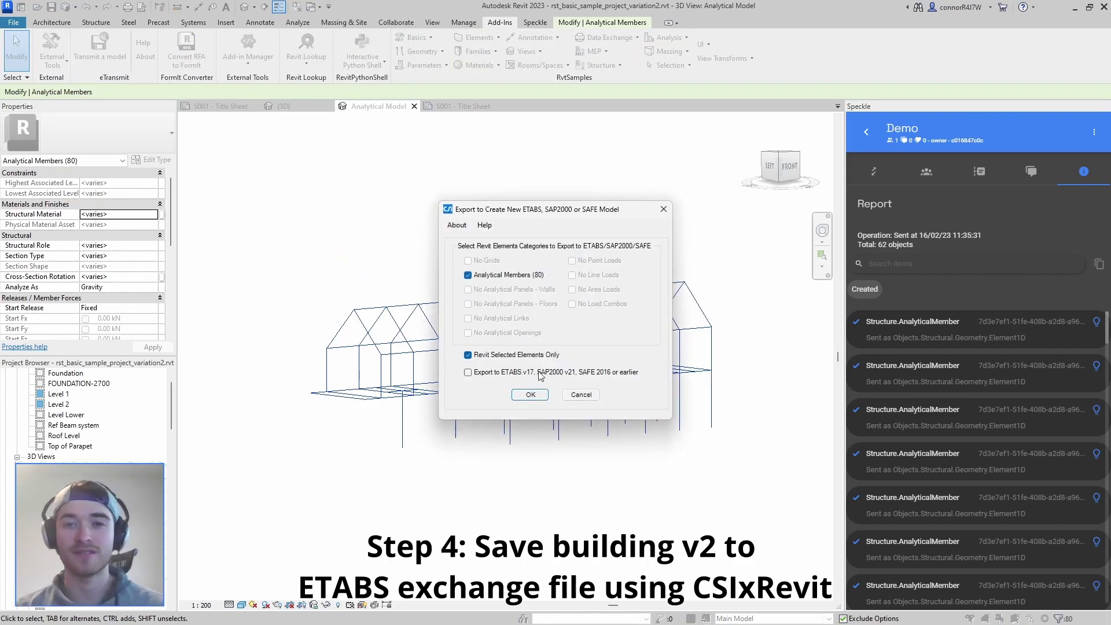
left_click(531, 395)
left_click(539, 418)
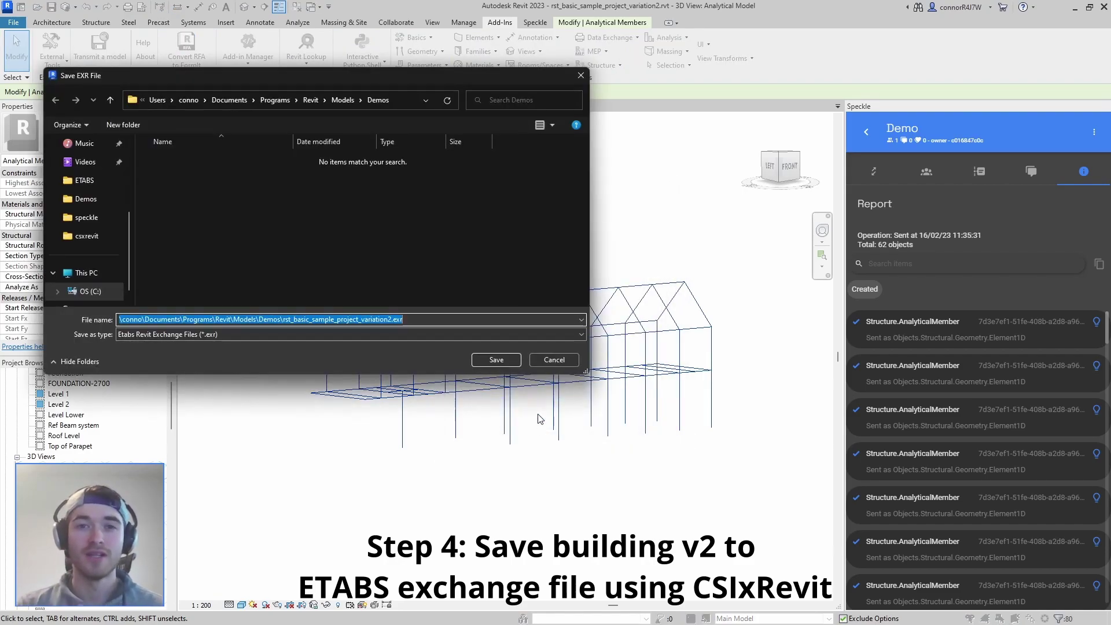
- Save the exchange file over rst_basic_sample_project_variation2.exr in the ETABS csxrevit folder and dismiss the export message
left_click(286, 98)
double_click(186, 161)
double_click(186, 161)
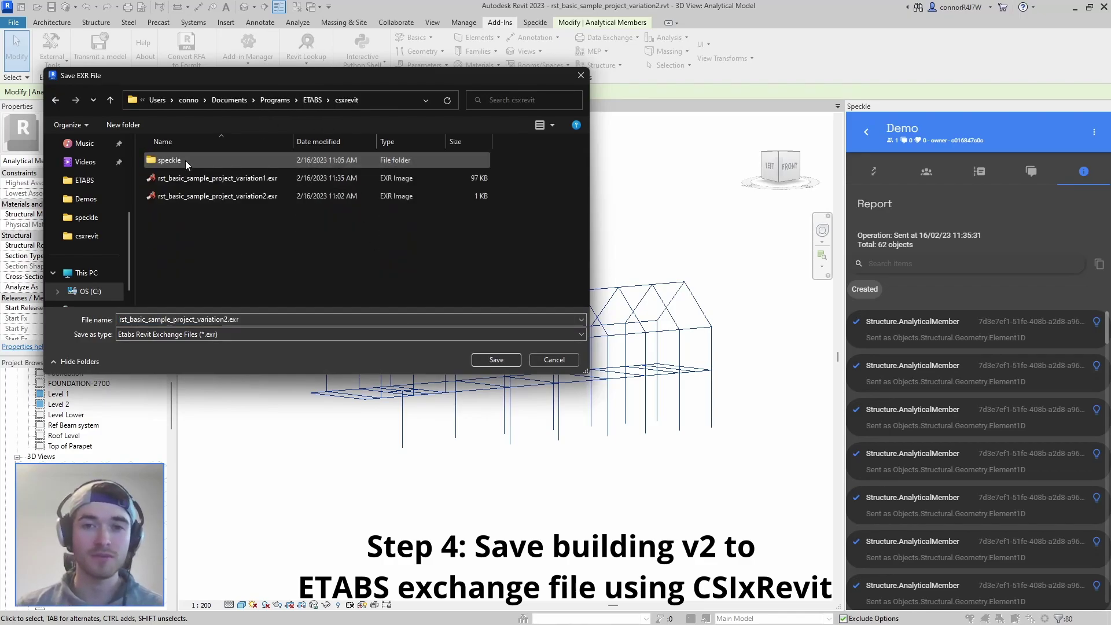
left_click(210, 196)
left_click(496, 359)
left_click(572, 355)
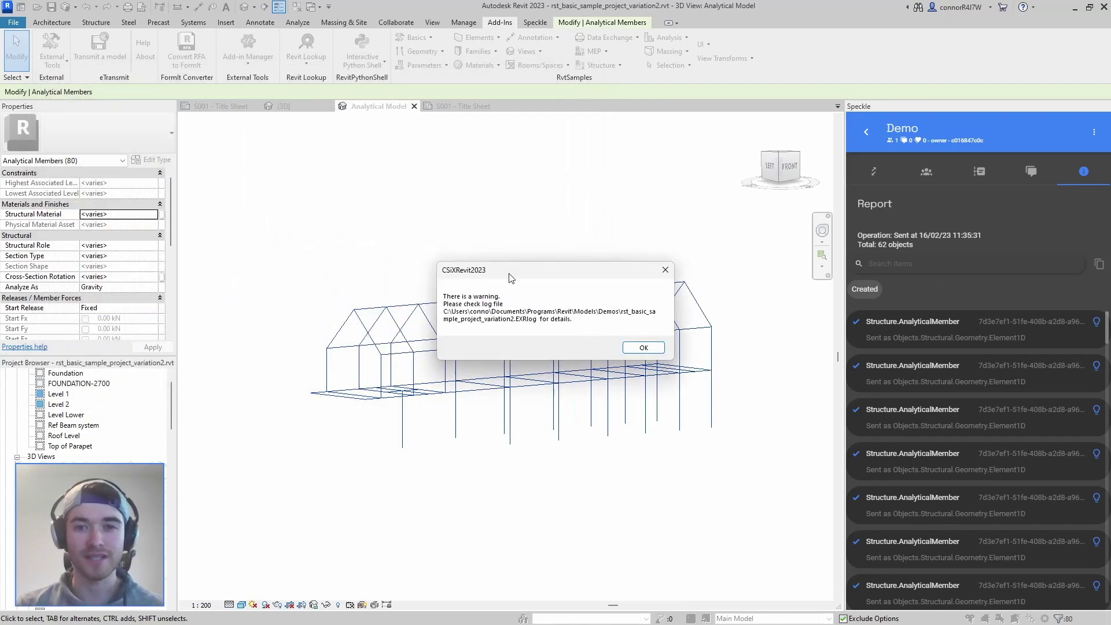
left_click(643, 347)
- Update the Speckle selection to the lengthened building's members and send them to the main branch
left_click(874, 171)
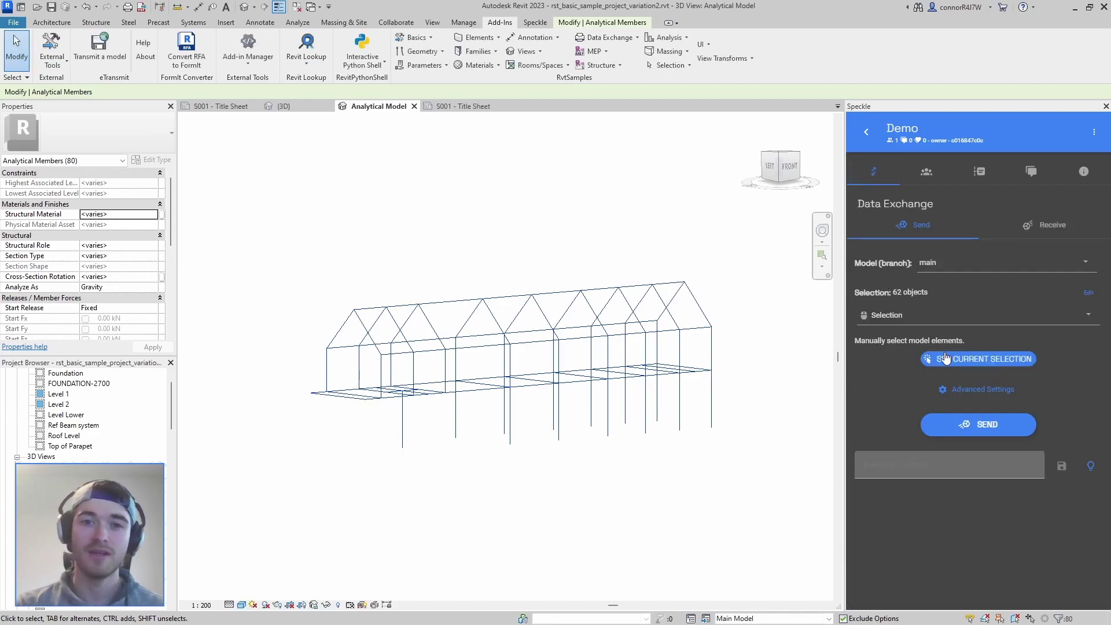
left_click(955, 359)
left_click(978, 429)
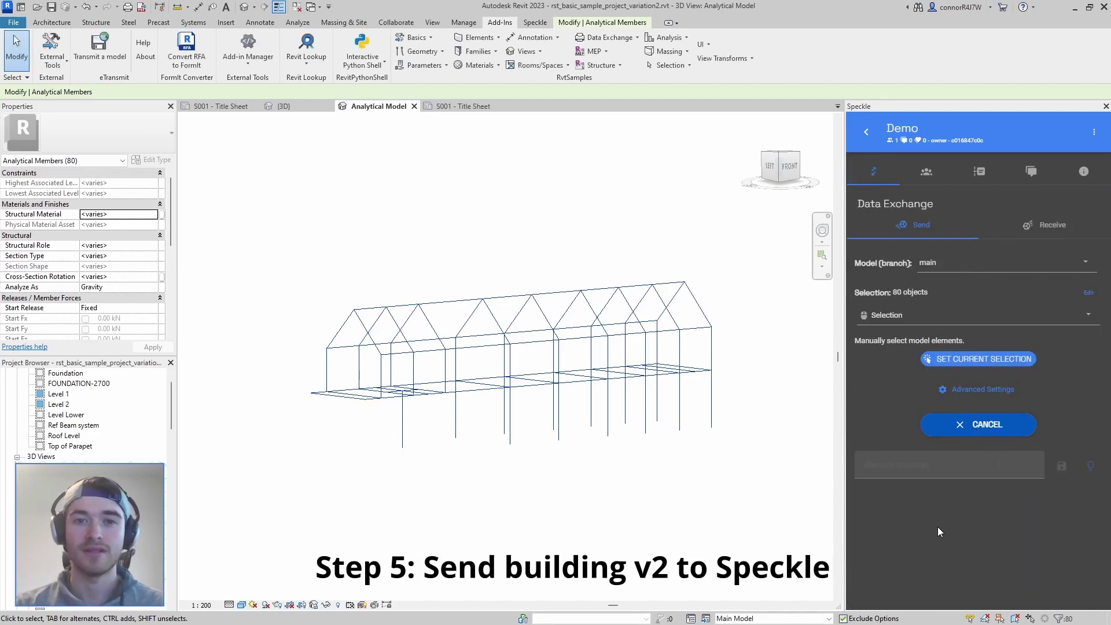
- Switch to the CSiXRevit comparison model in ETABS and import rst_basic_sample_project_variation1.exr without saving a model file
left_click(1074, 9)
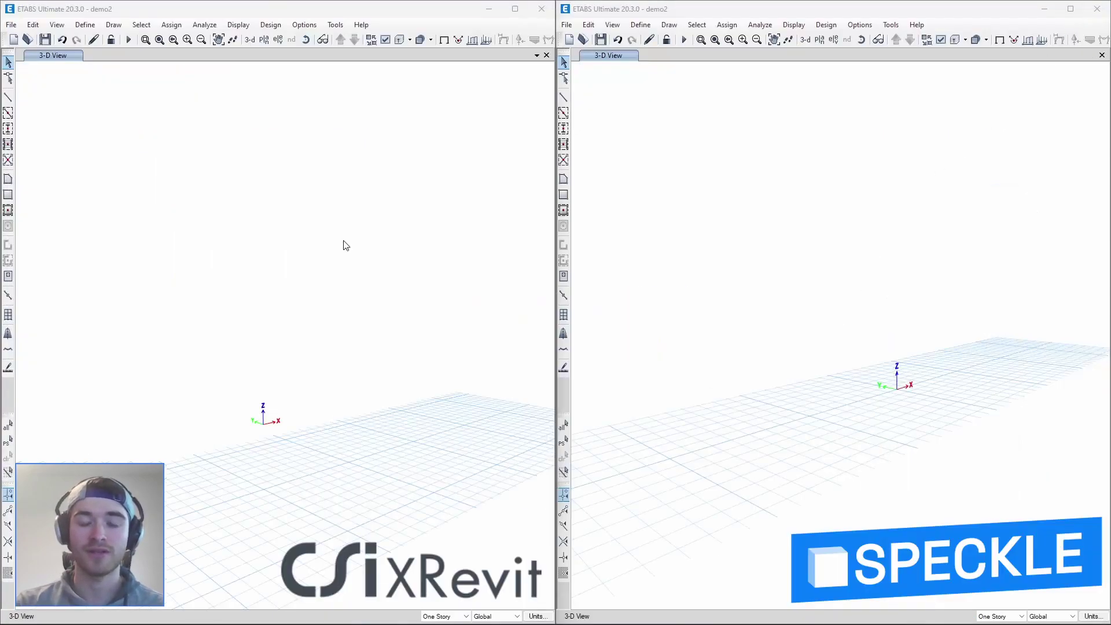
left_click(11, 25)
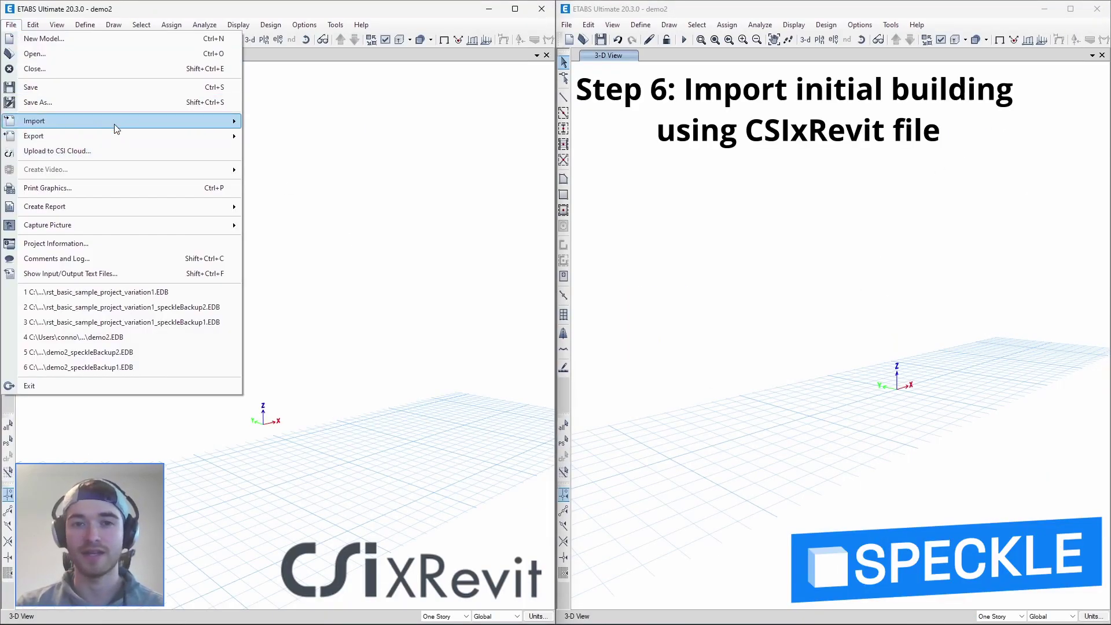
mouse_move(154, 124)
left_click(303, 203)
left_click(220, 131)
left_click(466, 314)
left_click(638, 376)
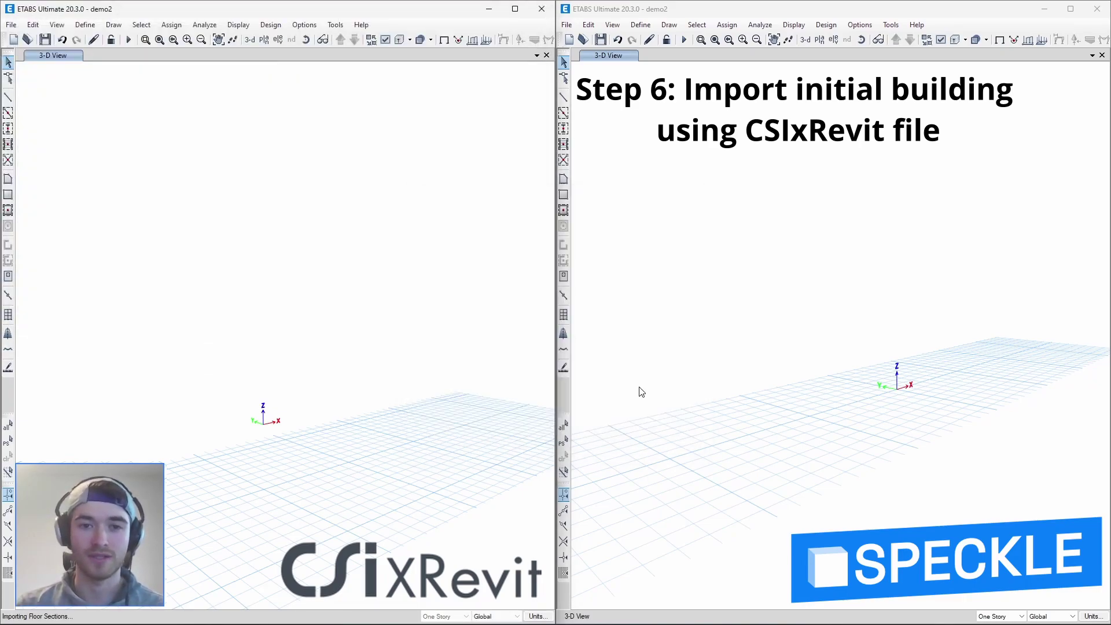
left_click(648, 365)
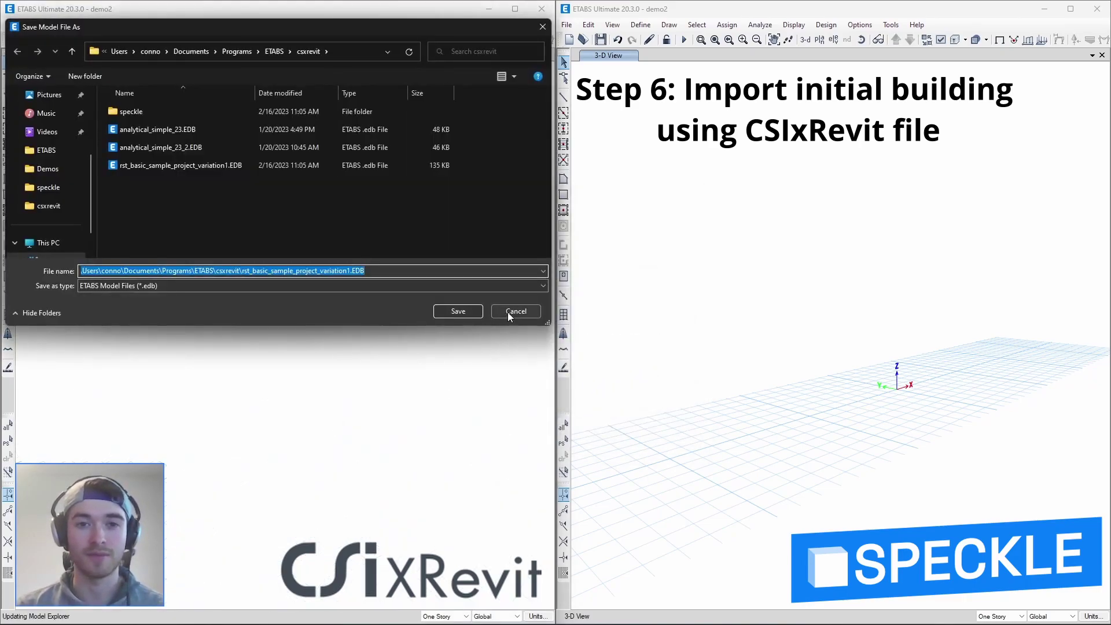
left_click(508, 311)
middle_click_drag(383, 390, 411, 345)
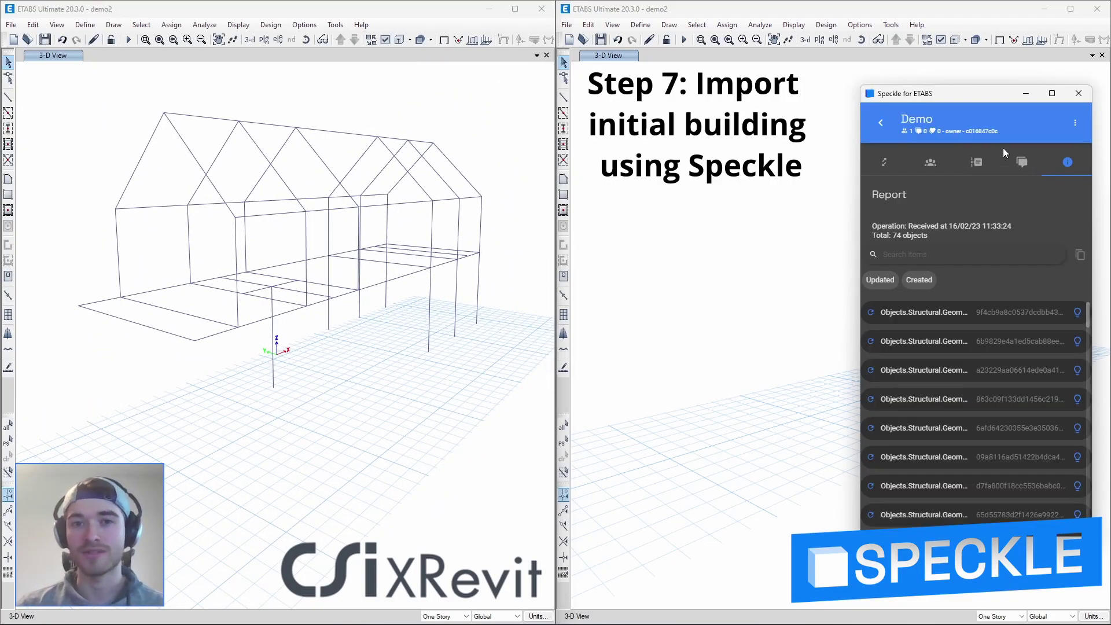
- In the other ETABS model, receive the initial building's commit 4ad9304ba7 from the Demo stream in Update mode through Speckle
left_click(884, 162)
scroll(949, 271, "up", 1)
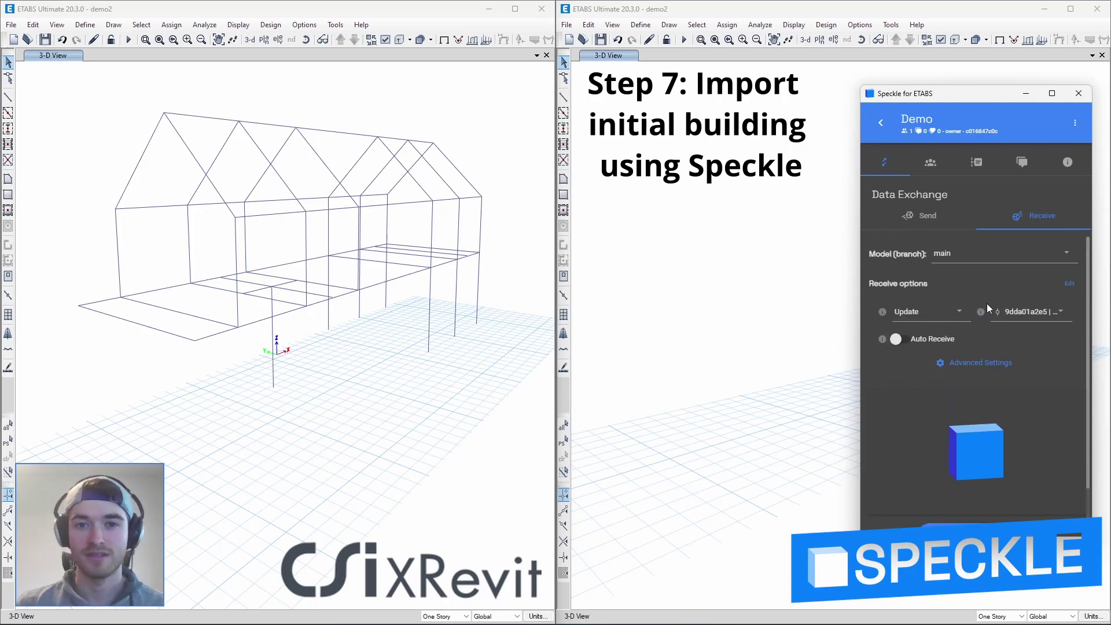
left_click(1029, 310)
left_click(981, 367)
scroll(1069, 334, "down", 1)
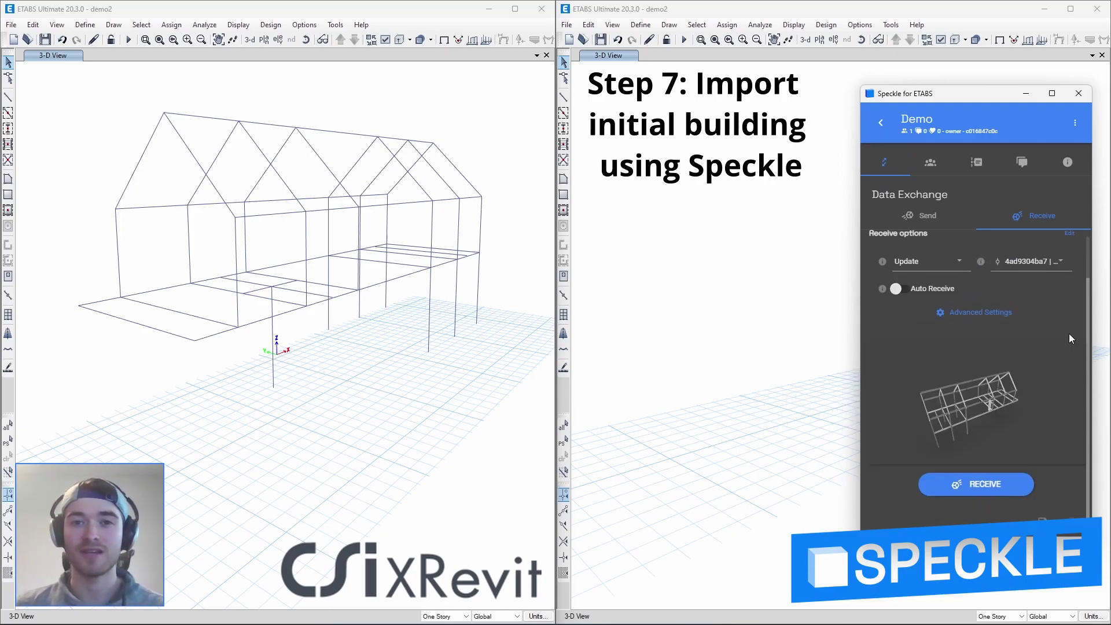
left_click(988, 485)
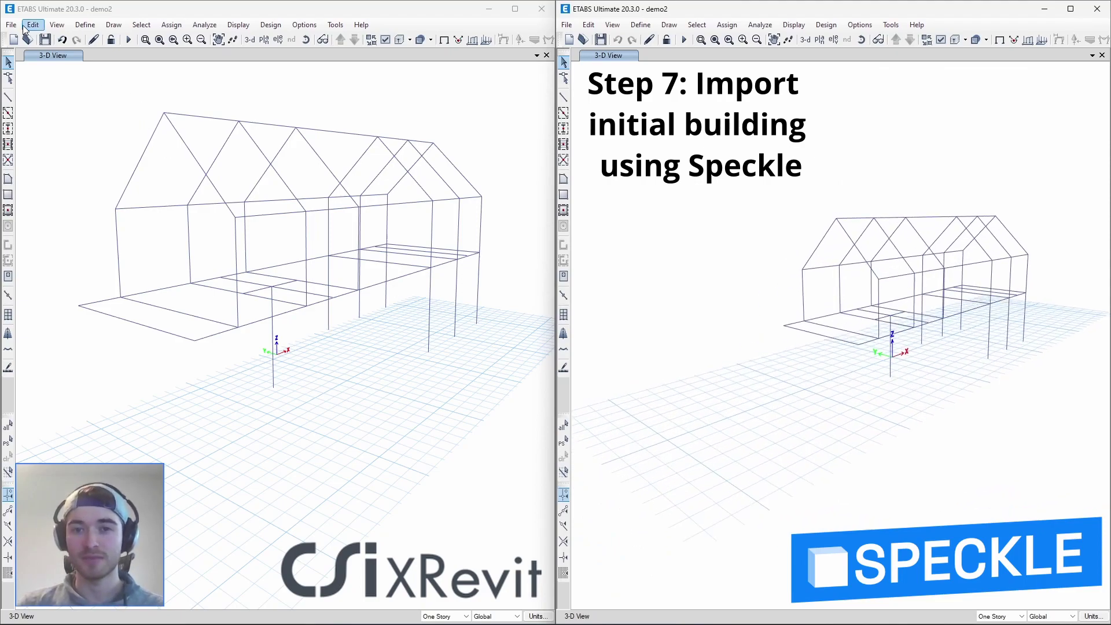
- Try to update the CSiXRevit model by importing the Revit exchange file rst_basic_sample_project_variation2.exr
left_click(14, 24)
mouse_move(160, 129)
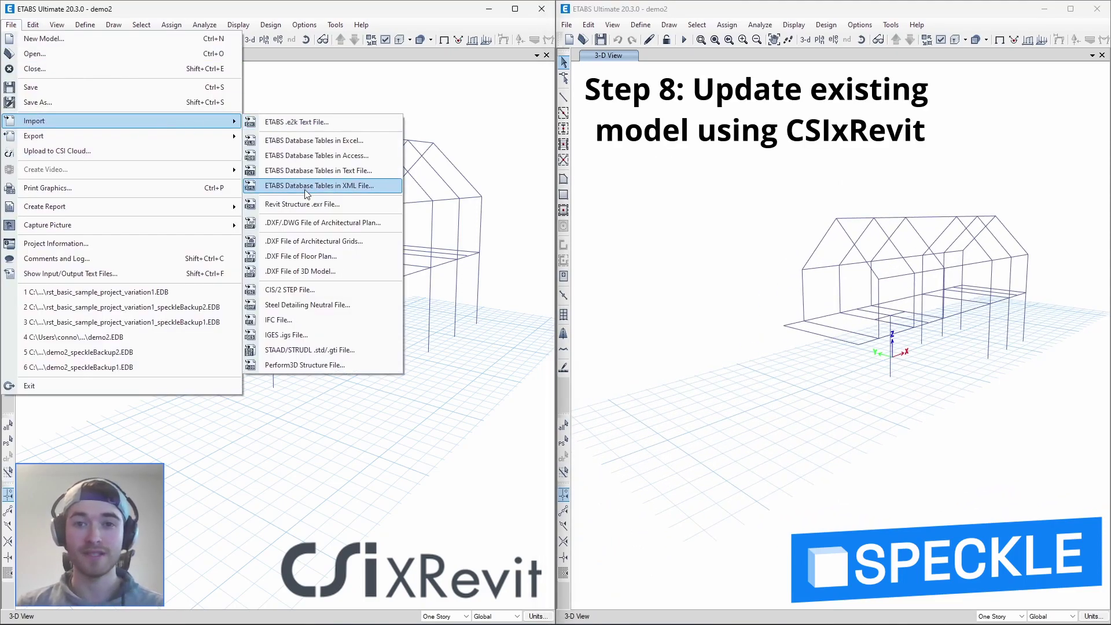
left_click(371, 204)
left_click(174, 146)
left_click(459, 311)
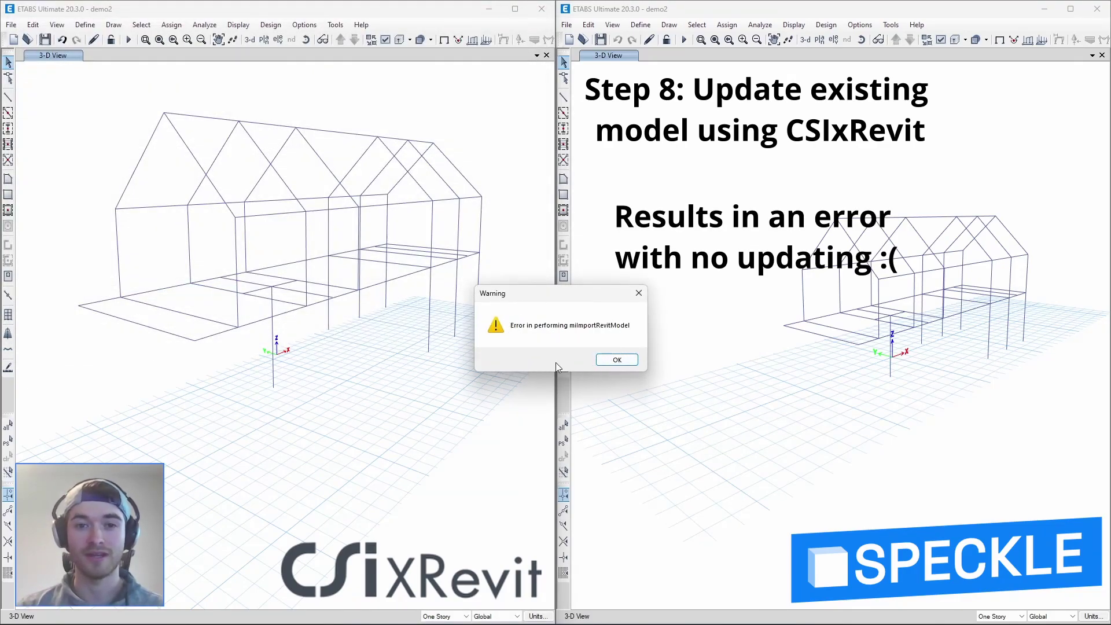
left_click(617, 360)
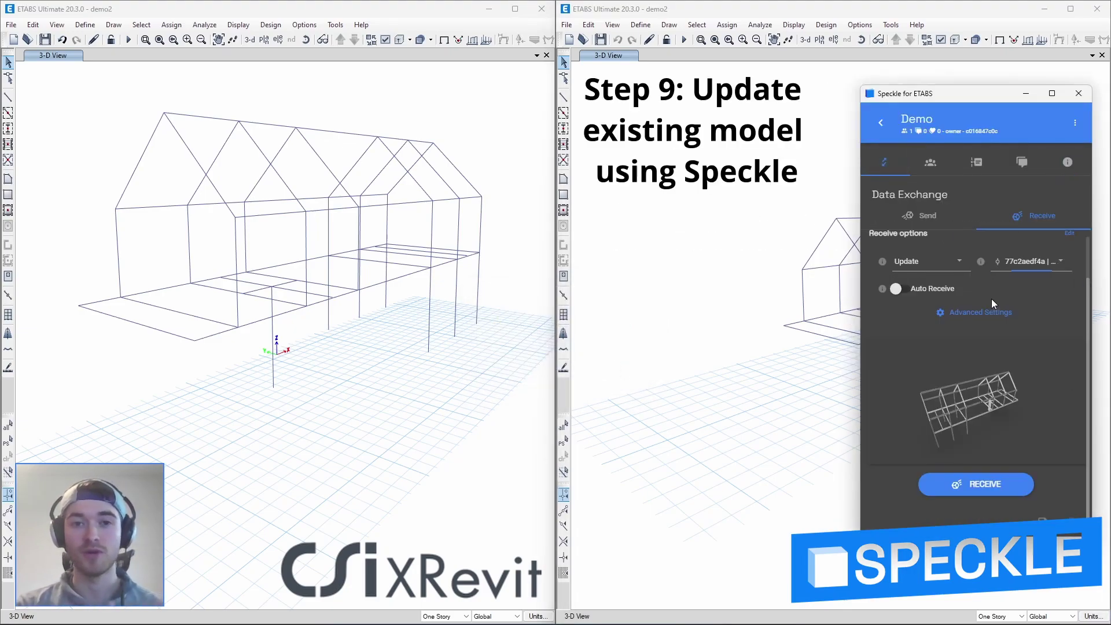
- Receive the lengthened building from the Demo stream in Update mode to update the Speckle model in ETABS
left_click(991, 487)
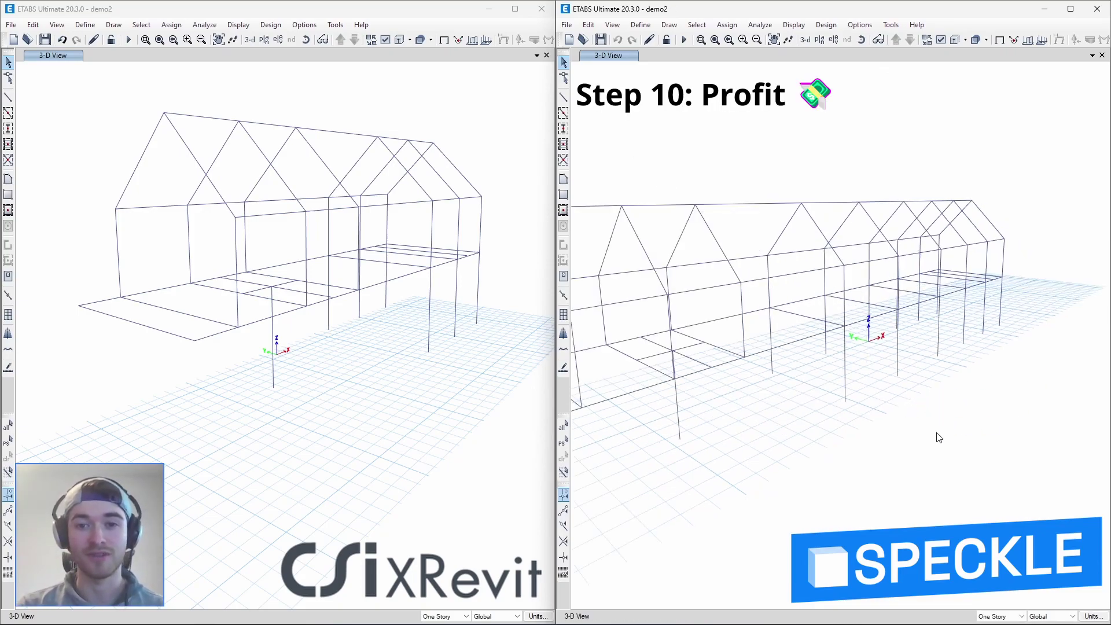
middle_click_drag(938, 437, 884, 423, "shift")
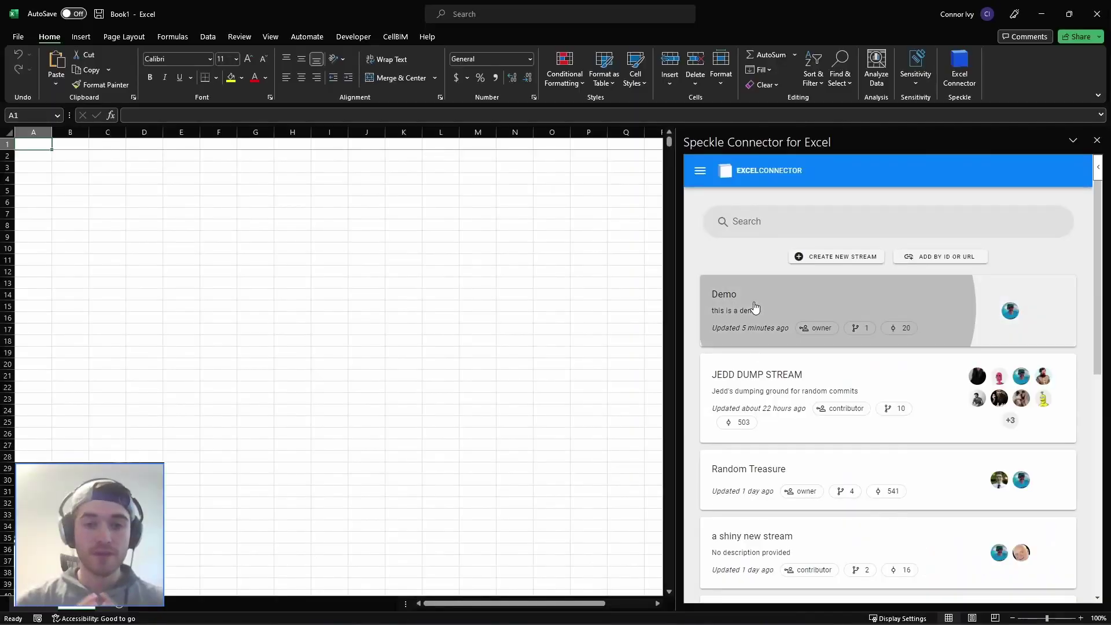
left_click(754, 307)
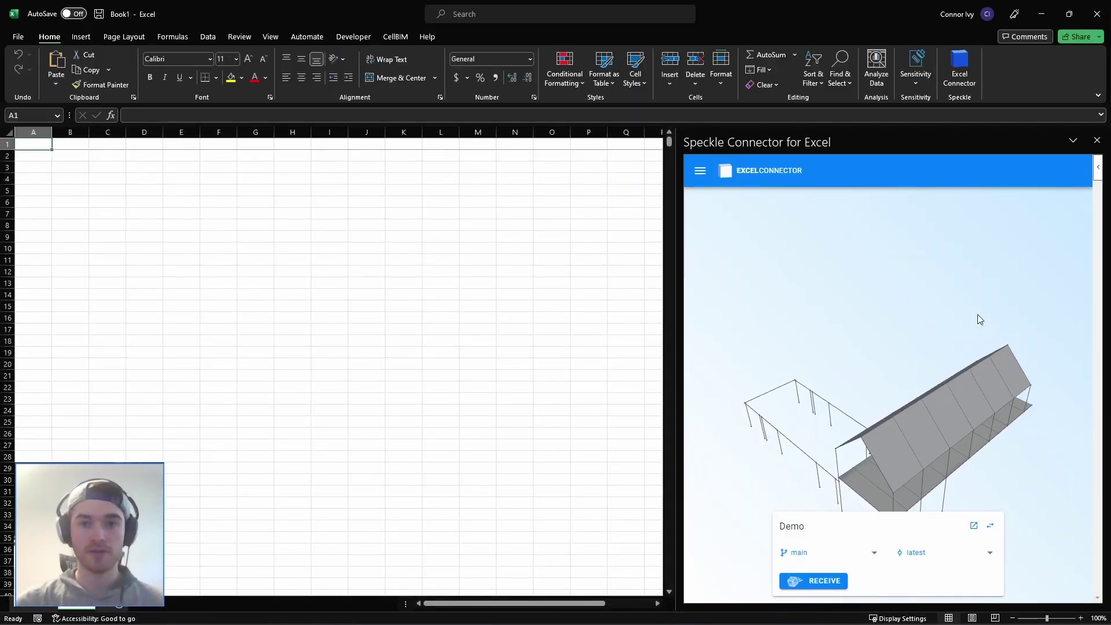
- Switch to the Speckle Connector in Excel and open the latest commit on Demo's main branch for receiving
left_click_drag(982, 322, 906, 400)
left_click(818, 582)
left_click(824, 537)
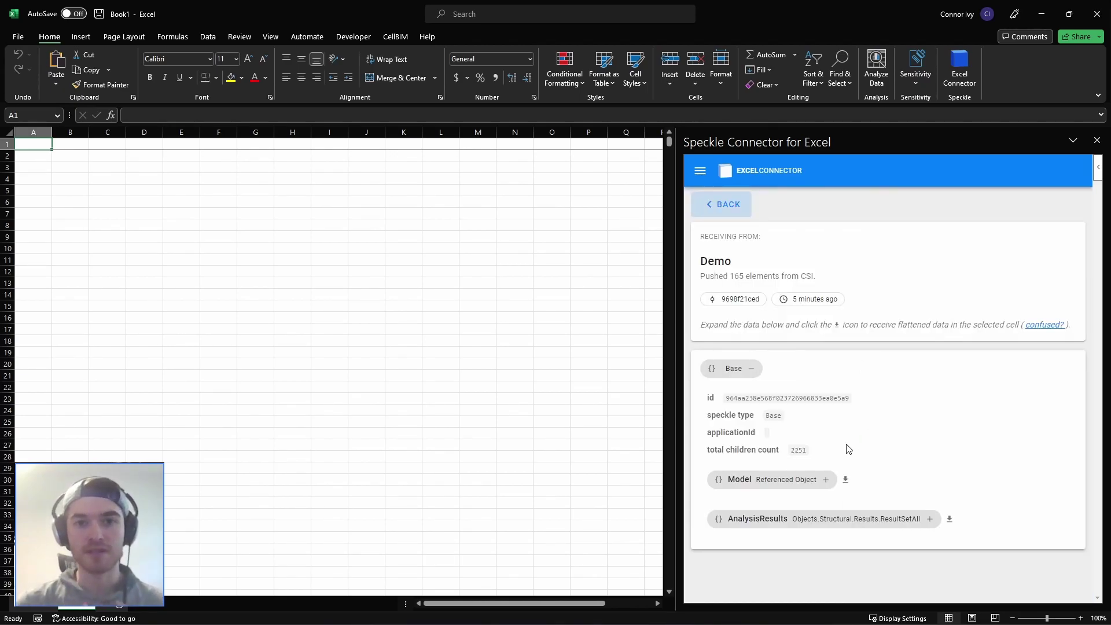
- Expand results1D under AnalysisResults and request its nested results1D list for cell A1
left_click(882, 520)
scroll(885, 512, "down", 3)
left_click(801, 477)
scroll(845, 488, "down", 3)
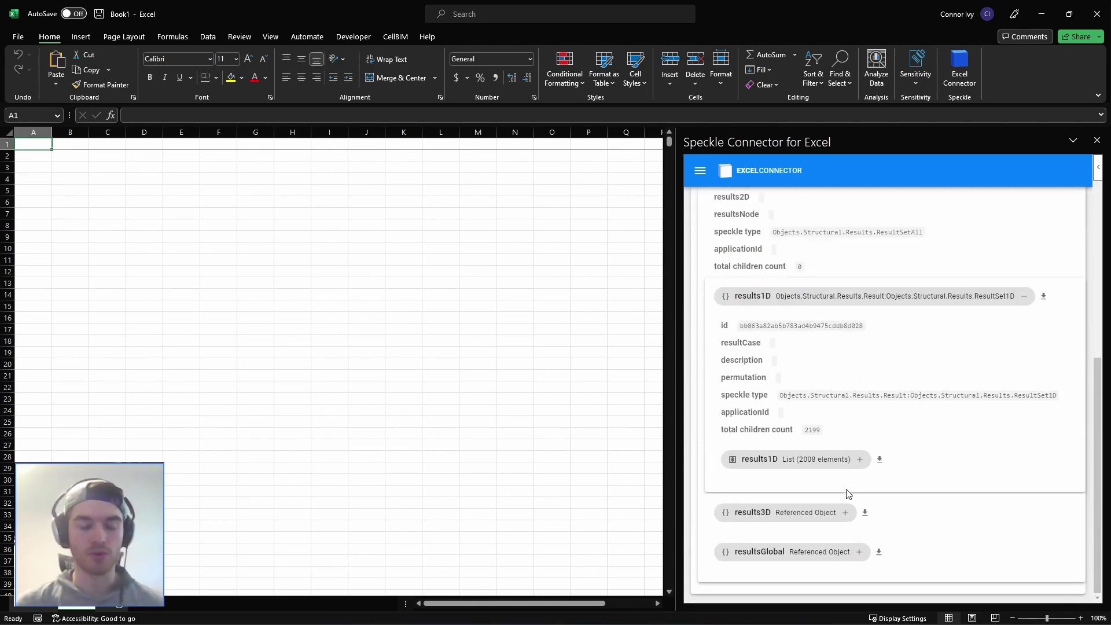
left_click(880, 460)
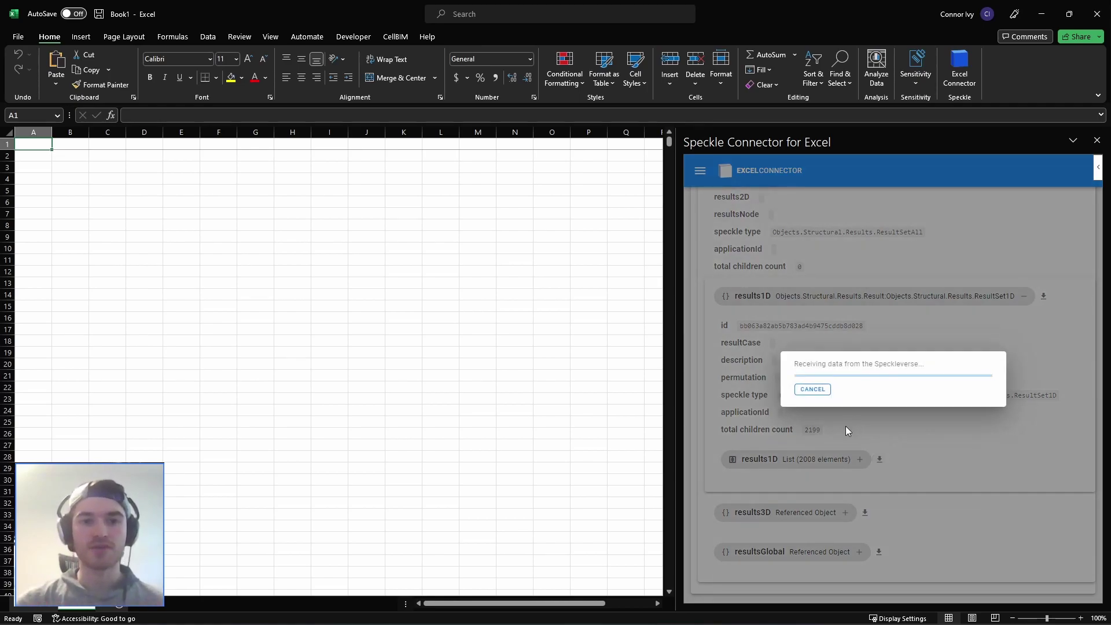
- Choose forceX, forceY, forceZ and the element's nested length and units as columns to receive
scroll(813, 421, "down", 3)
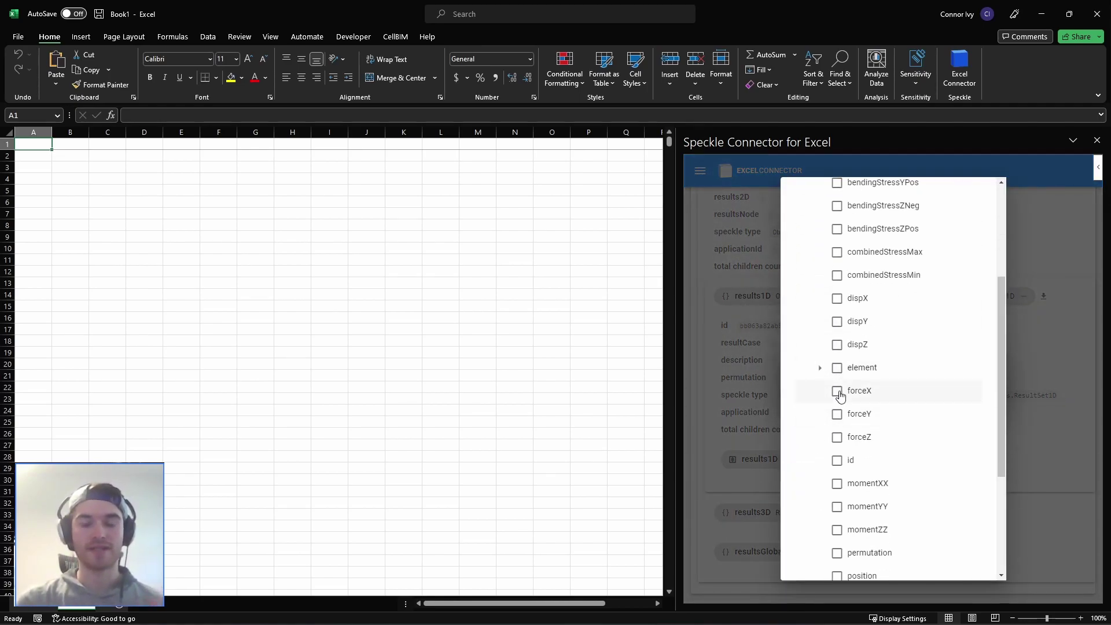
left_click(837, 391)
left_click(837, 414)
left_click(837, 437)
left_click(820, 368)
scroll(843, 405, "down", 3)
left_click(833, 325)
left_click(865, 418)
left_click(865, 487)
- Add momentXX, momentYY, momentZZ and permutation to the chosen columns and receive the data into the worksheet
left_click(820, 186)
left_click(837, 302)
left_click(837, 325)
left_click(837, 348)
left_click(837, 372)
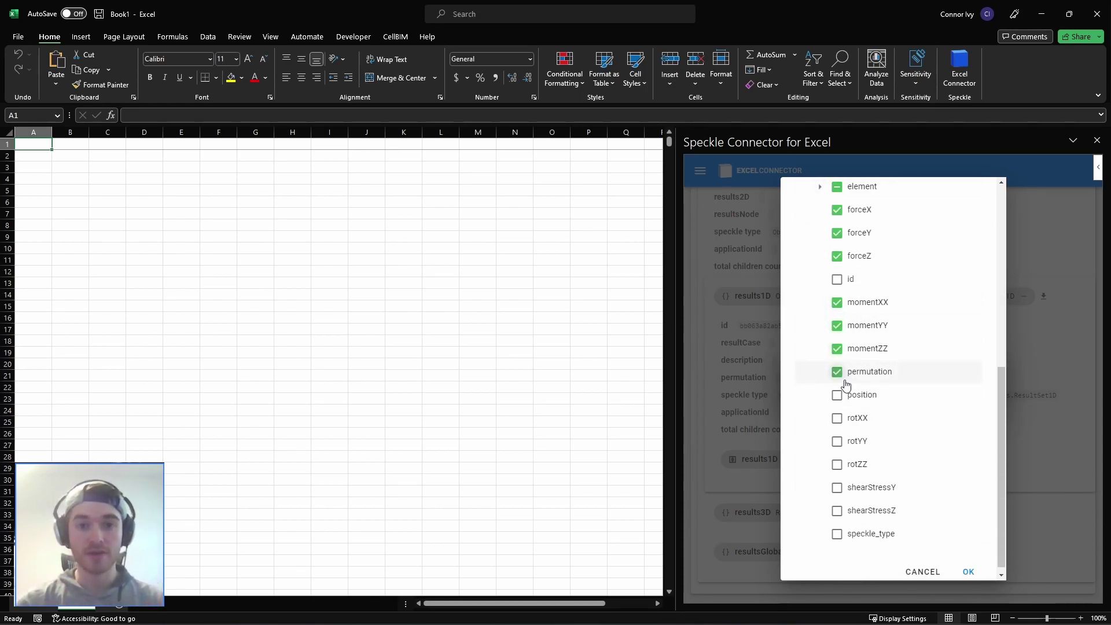
left_click(976, 572)
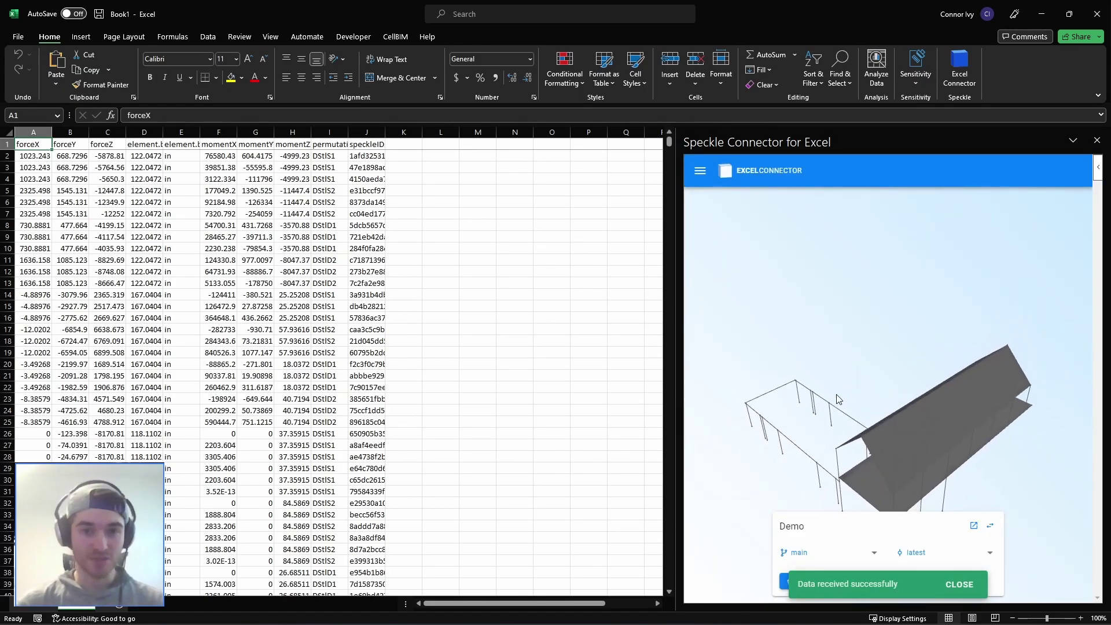
- Pick a lower support column and a corner column of the house frame in the 3D viewer to locate their result rows
left_click_drag(900, 445, 874, 383)
left_click(874, 388)
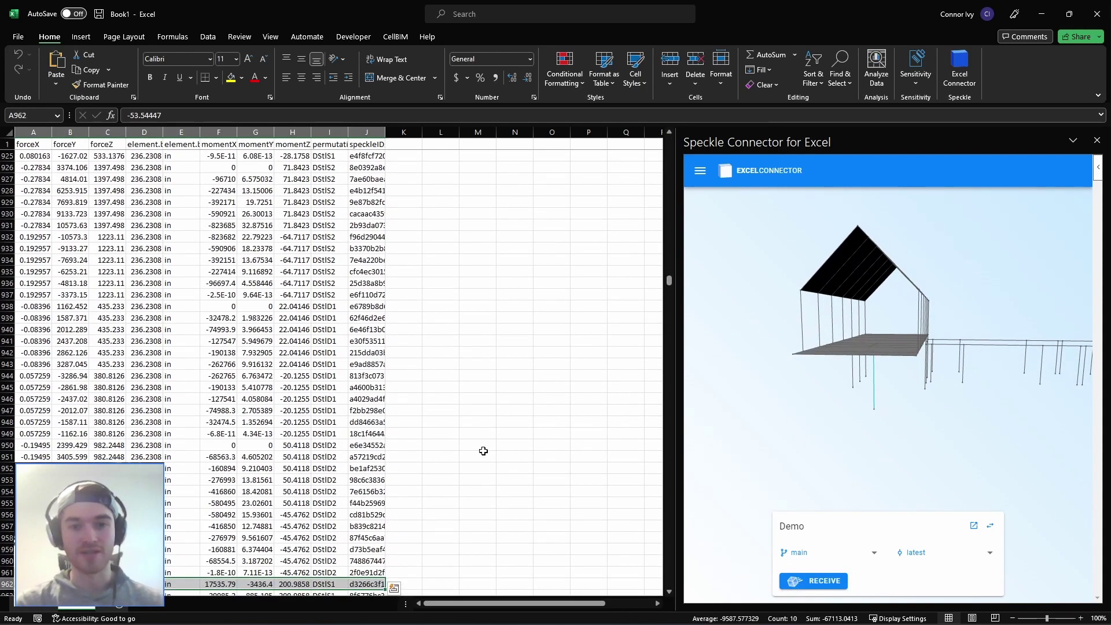
left_click_drag(901, 431, 925, 431)
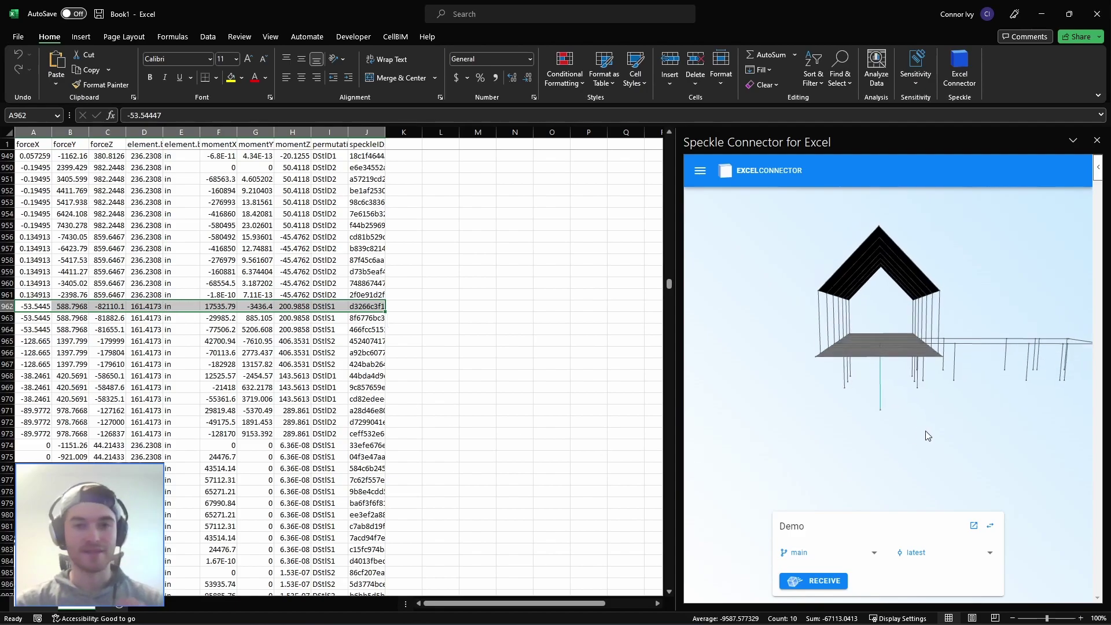
left_click(822, 322)
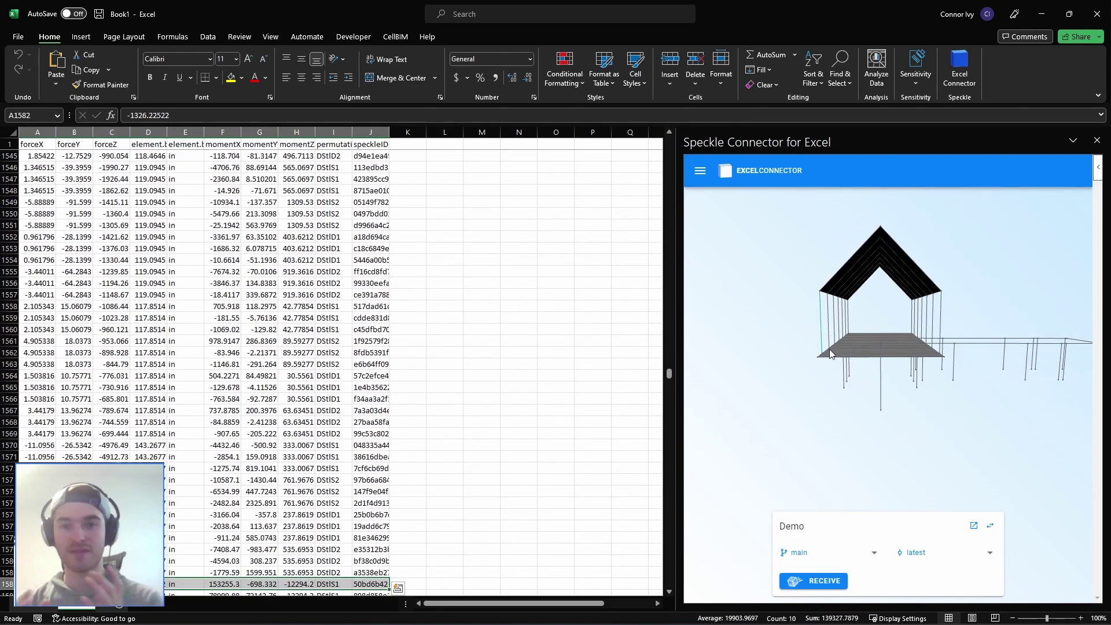
- Select cells A1568 and B1560 in the results table to locate their members in the 3D viewer
left_click(38, 281)
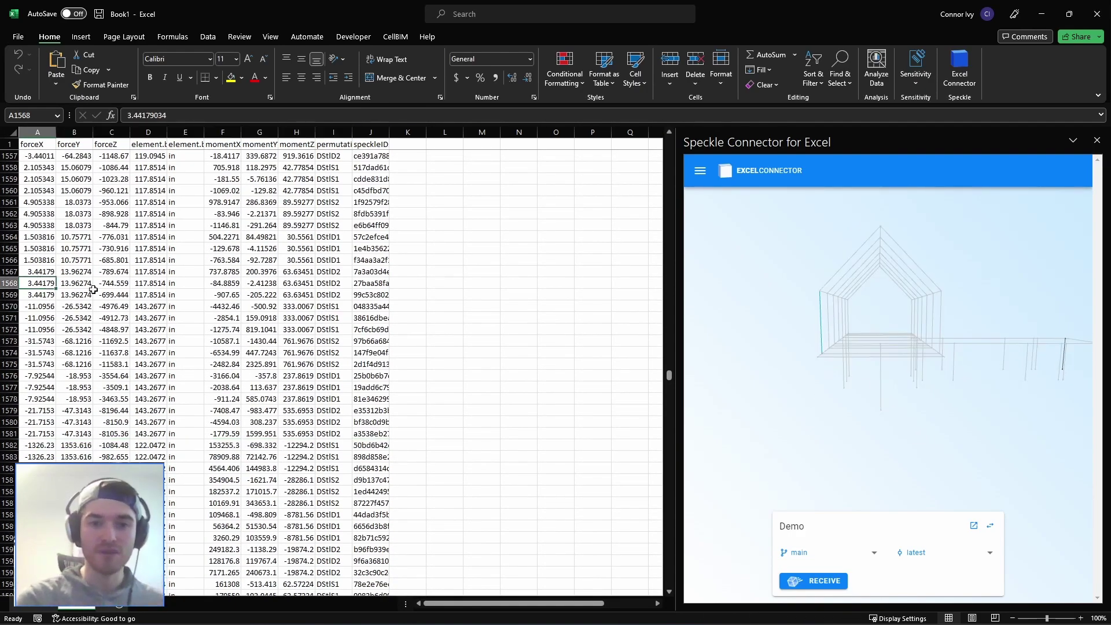
left_click(74, 191)
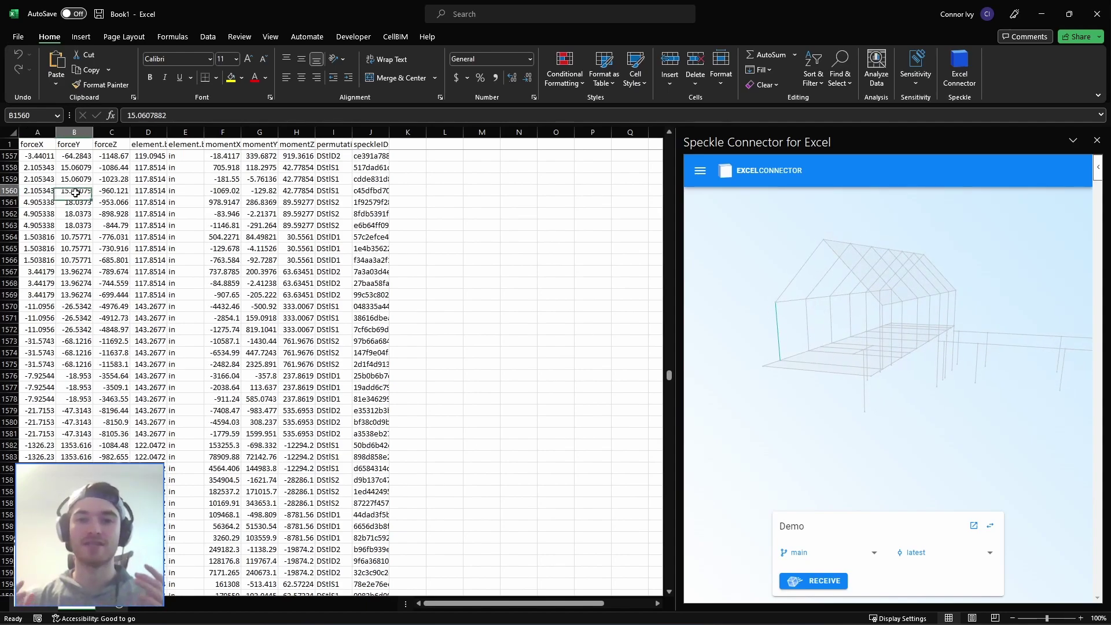
left_click_drag(784, 391, 830, 366)
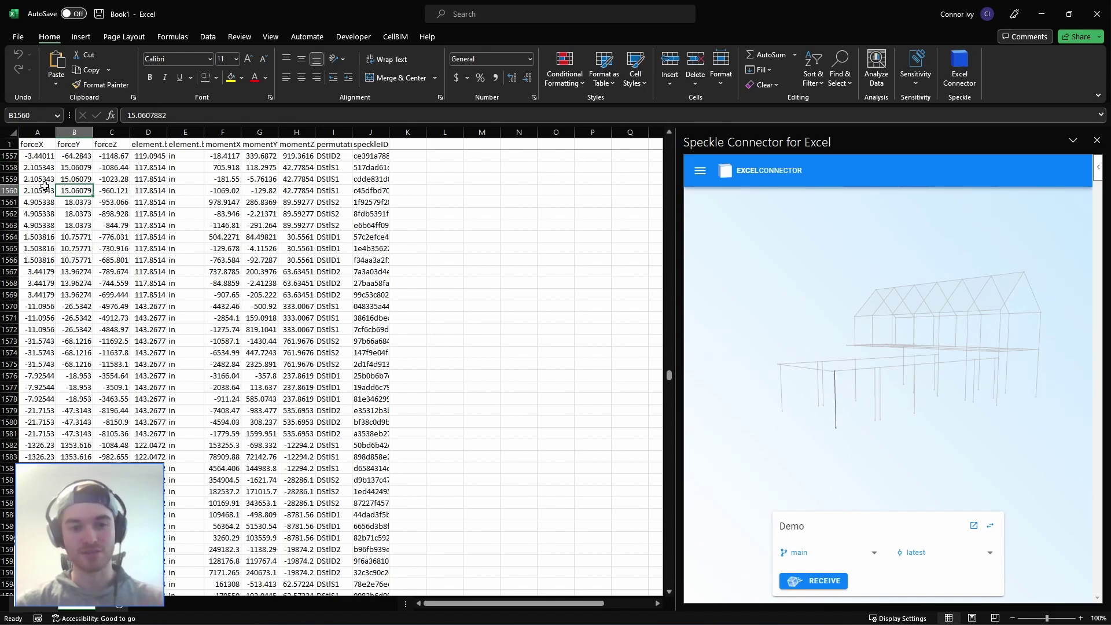